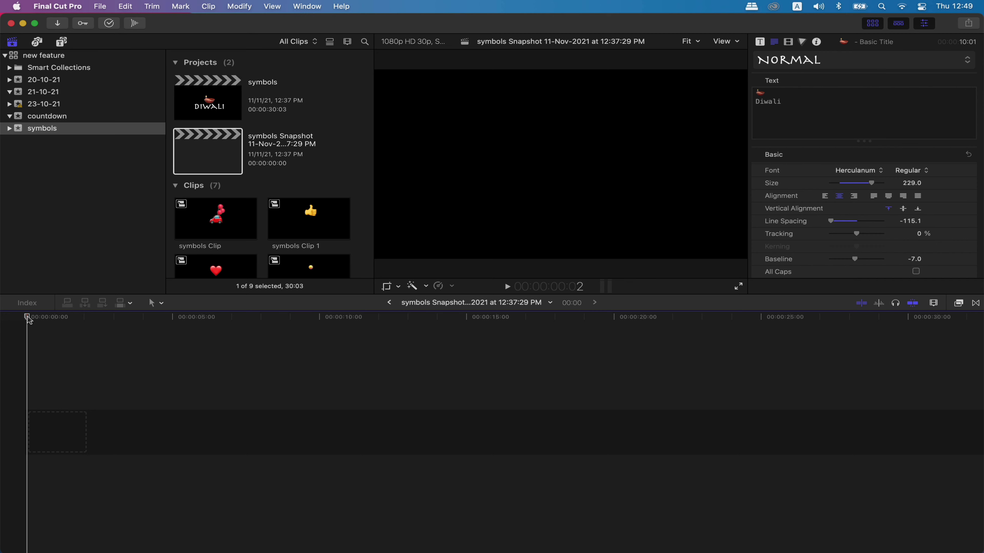
Add a Basic Title in a 1080p HD 30p project and park the playhead near 4 seconds
{"action": "key", "text": "ctrl+t"}
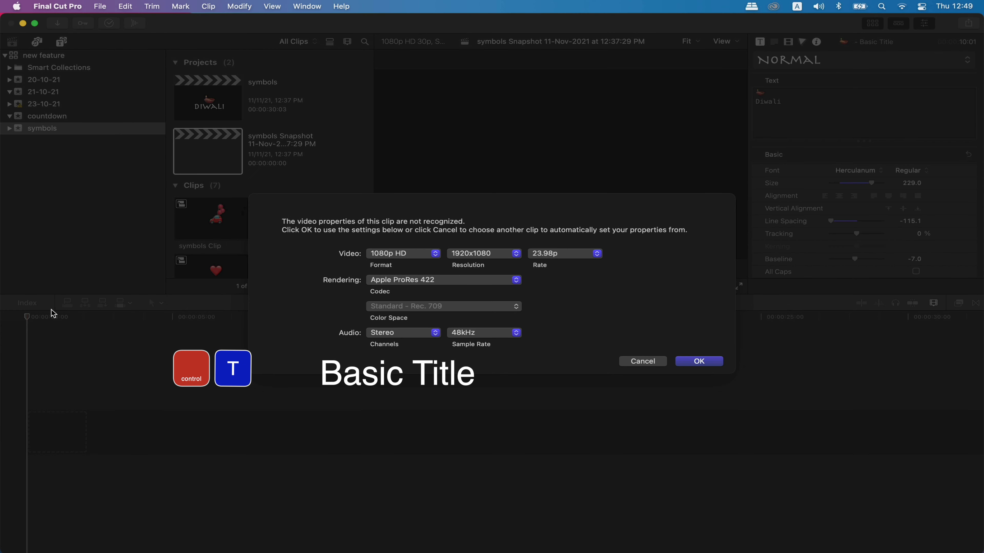
{"action": "left_click", "coordinate": [561, 254]}
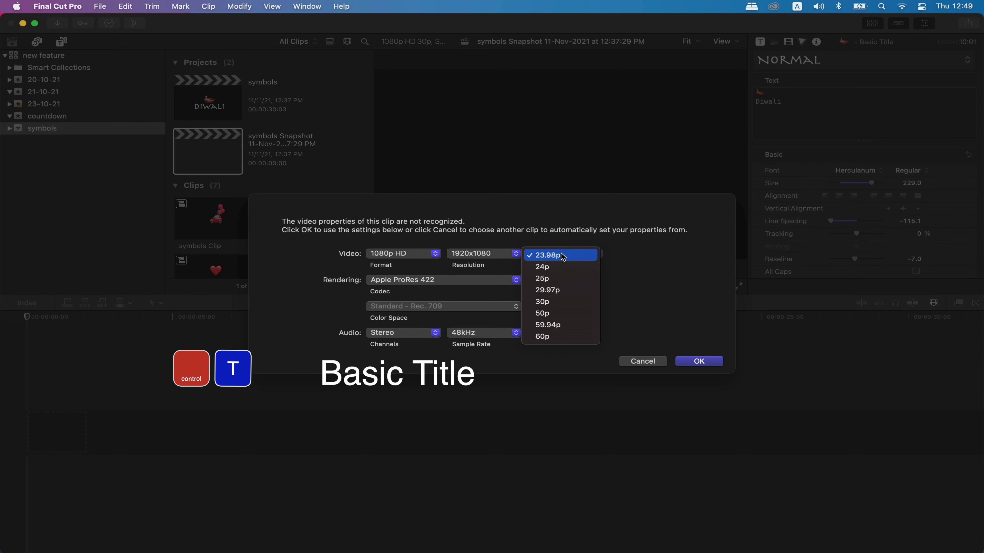
{"action": "left_click", "coordinate": [561, 305]}
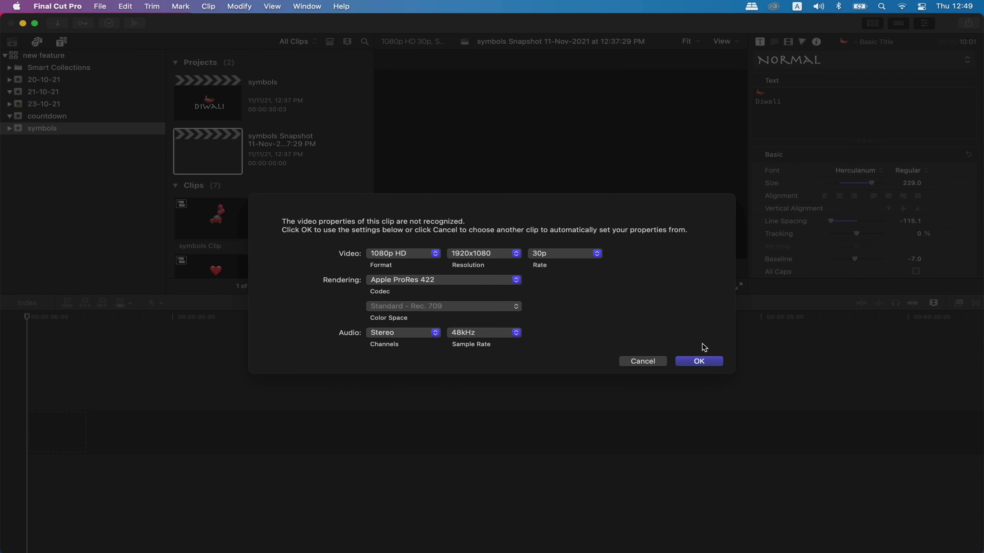
{"action": "left_click", "coordinate": [702, 361]}
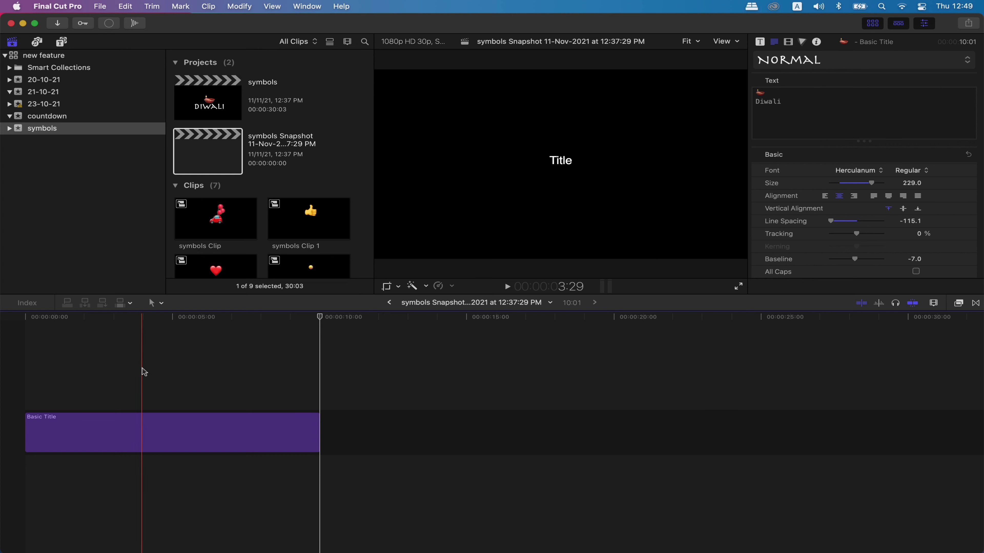
{"action": "left_click", "coordinate": [158, 372]}
Select the Basic Title clip and open the Character Viewer over the viewer
{"action": "left_click", "coordinate": [177, 431]}
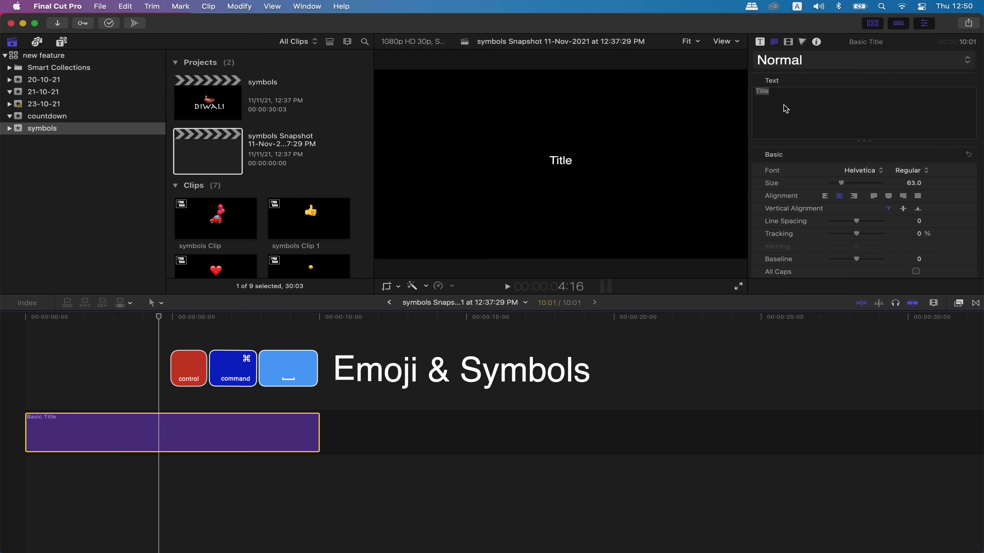
{"action": "key", "text": "ctrl+super+space"}
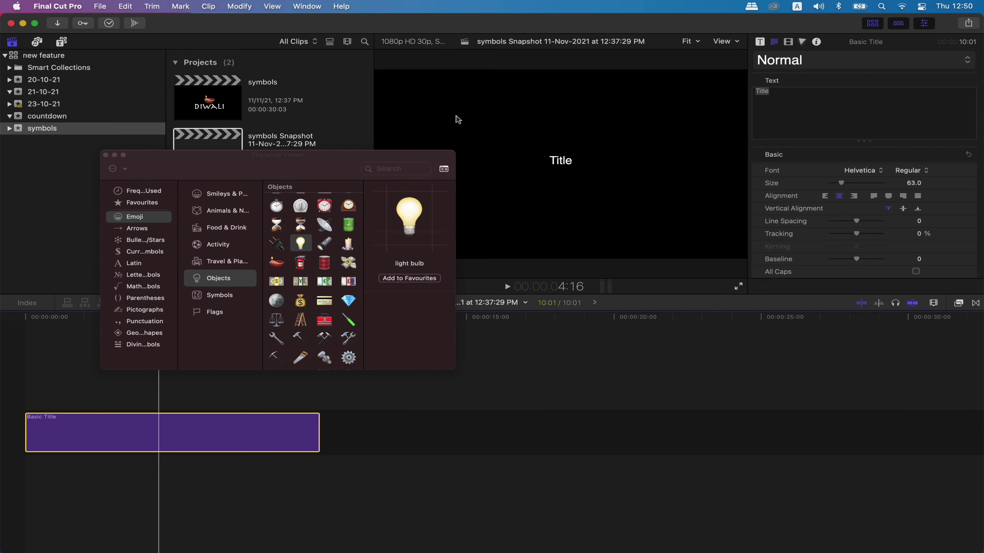
{"action": "mouse_move", "coordinate": [310, 165]}
{"action": "left_mouse_down"}
{"action": "mouse_move", "coordinate": [589, 163]}
{"action": "mouse_move", "coordinate": [563, 192]}
{"action": "mouse_move", "coordinate": [560, 179]}
{"action": "left_mouse_up"}
Browse the emoji categories from Smileys through Objects, Symbols and Flags
{"action": "left_click", "coordinate": [480, 208]}
{"action": "left_click", "coordinate": [479, 225]}
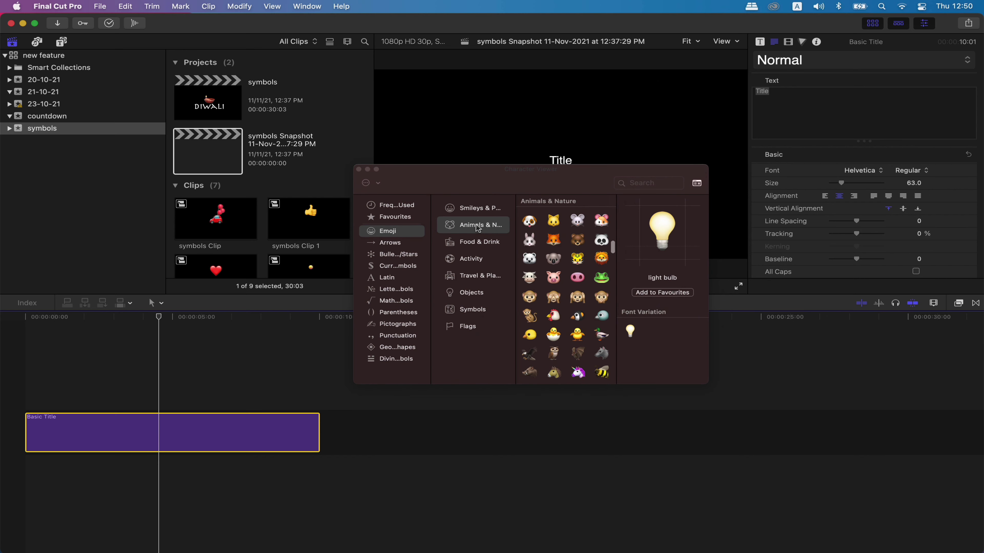
{"action": "left_click", "coordinate": [478, 243]}
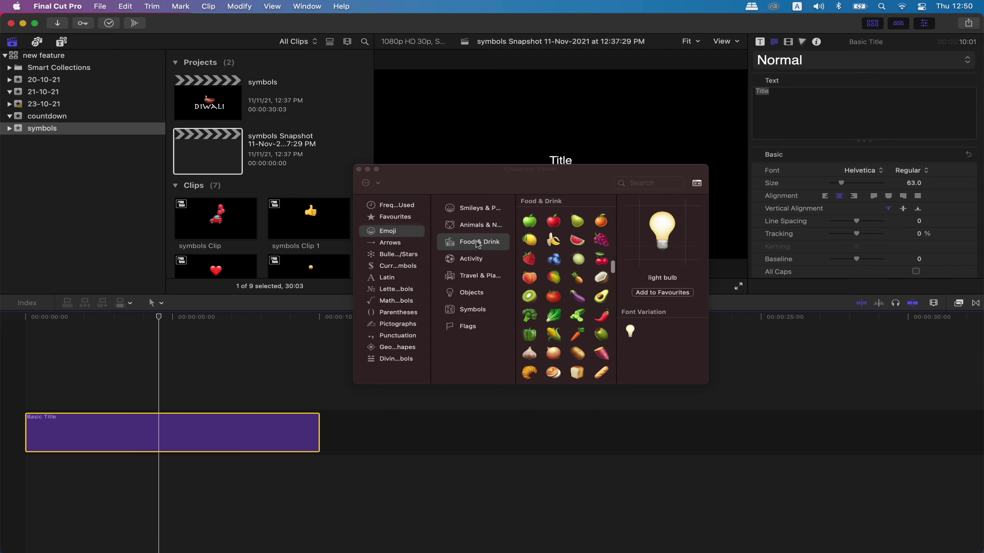
{"action": "left_click", "coordinate": [478, 259]}
{"action": "left_click", "coordinate": [480, 277]}
{"action": "left_click", "coordinate": [479, 294]}
{"action": "left_click", "coordinate": [479, 310]}
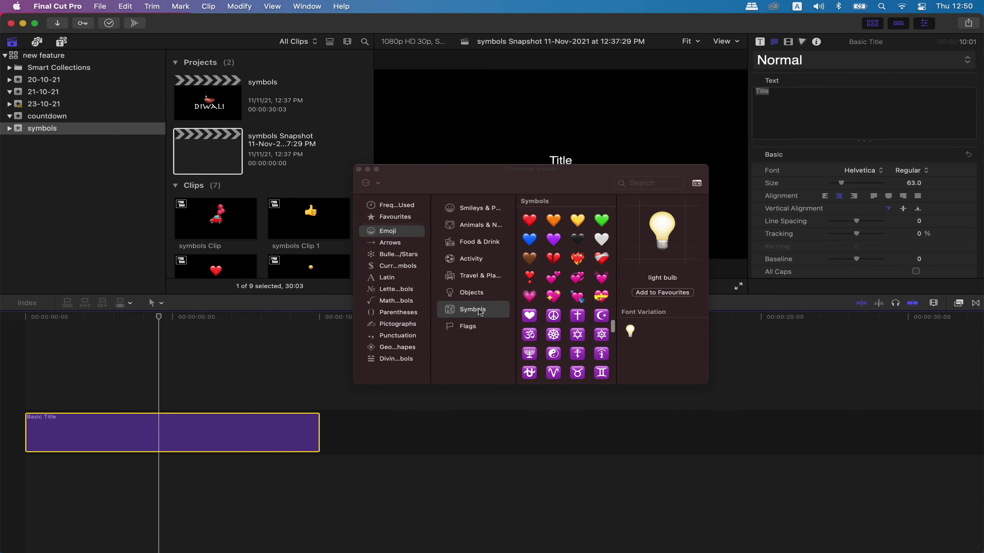
{"action": "left_click", "coordinate": [476, 329]}
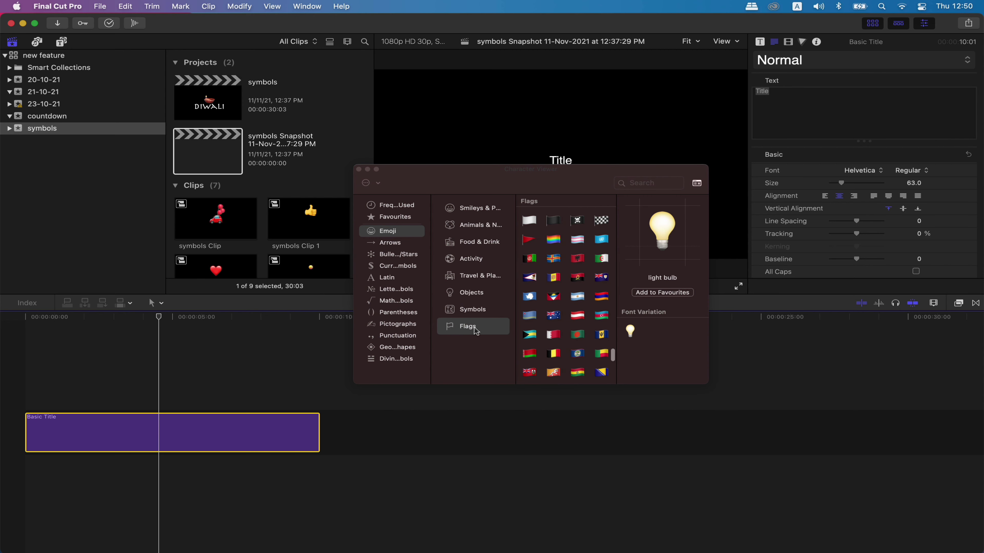
Search 'ligh' and insert the lightning bolt emoji ⚡ in place of the Title text
{"action": "left_click", "coordinate": [640, 188]}
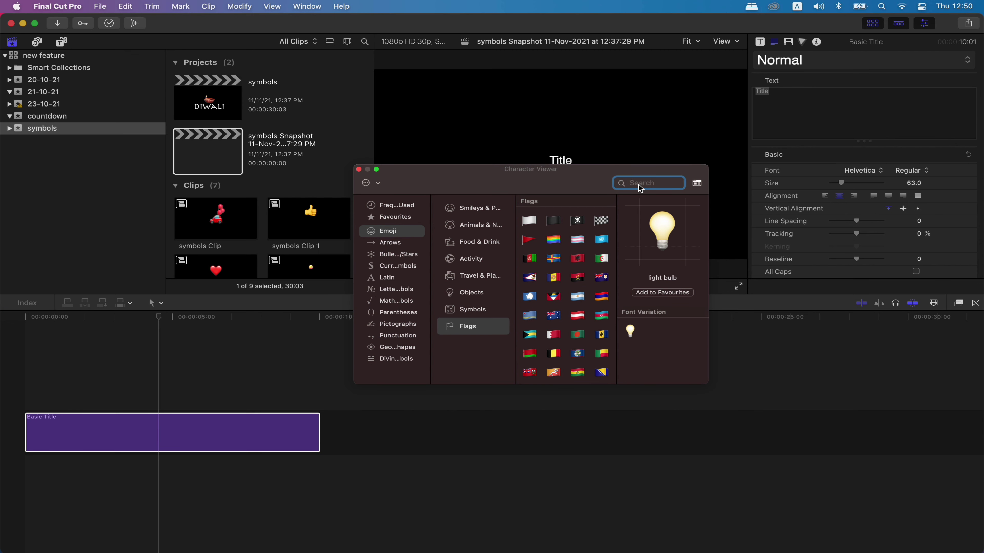
{"action": "type", "text": "ligh"}
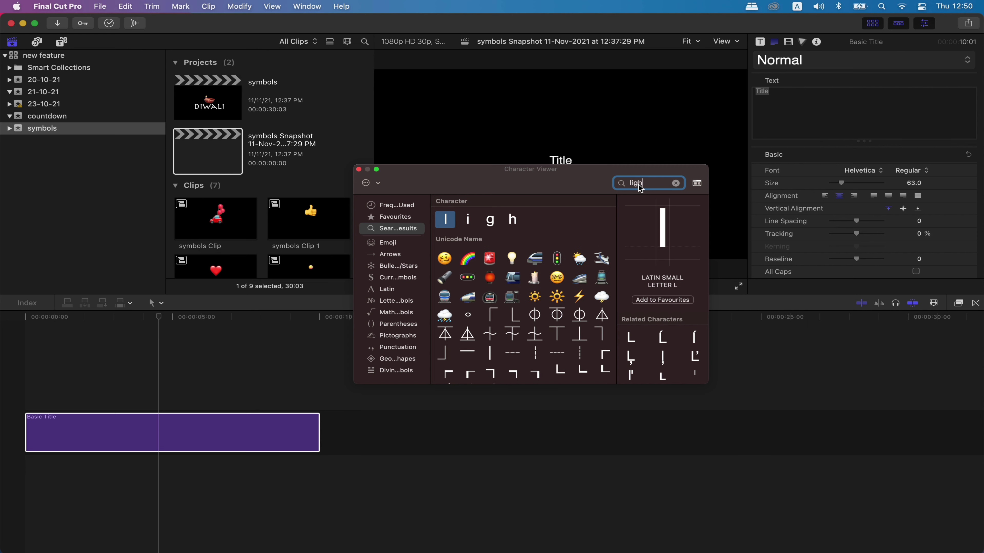
{"action": "left_click", "coordinate": [579, 300]}
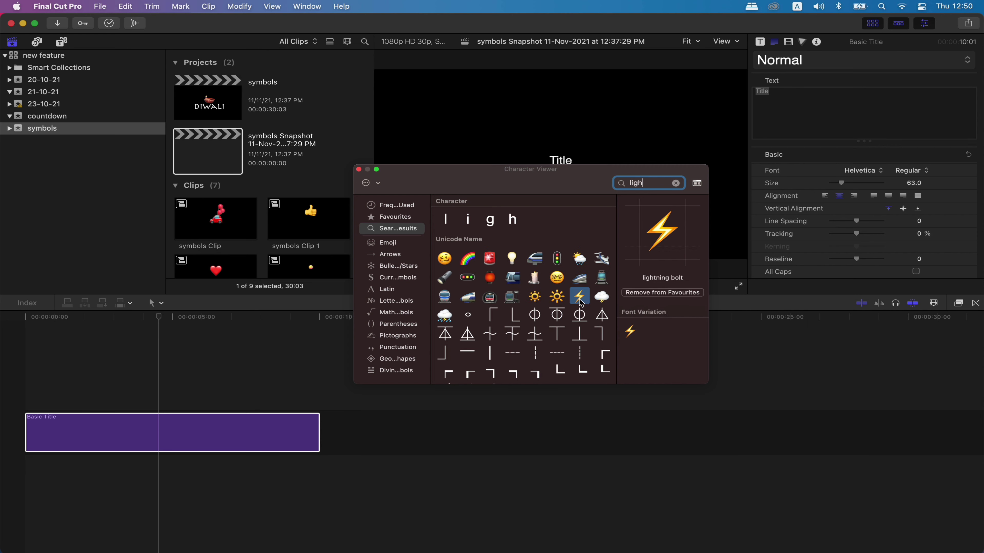
{"action": "double_click", "coordinate": [579, 300]}
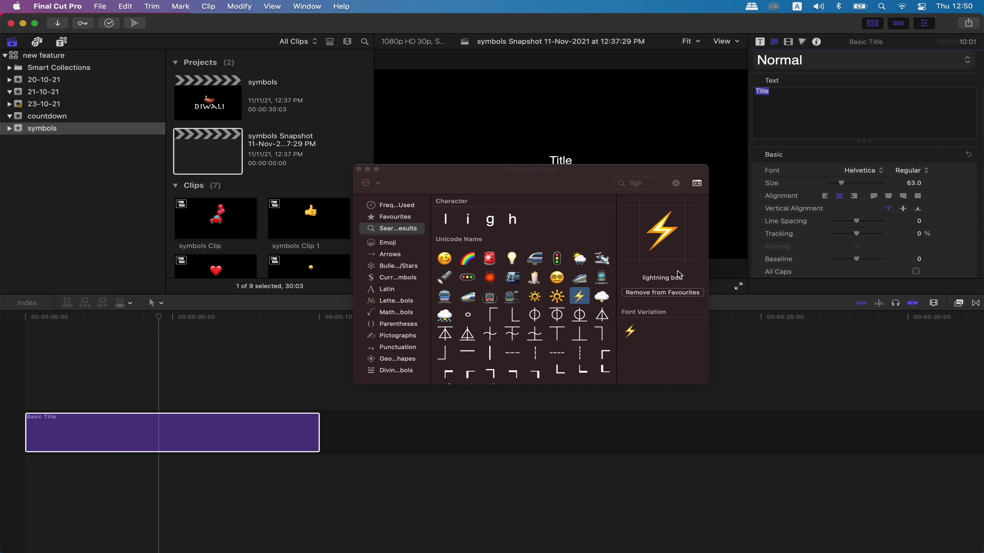
{"action": "left_click", "coordinate": [631, 333]}
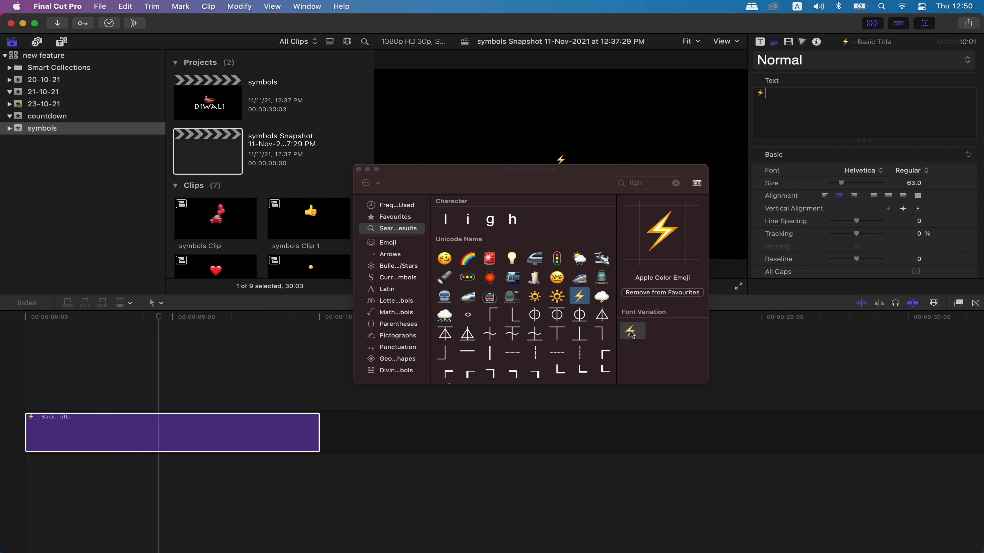
Close the Character Viewer, enlarge the bolt to size 288, reposition it, and rewind to the start
{"action": "left_click", "coordinate": [359, 171]}
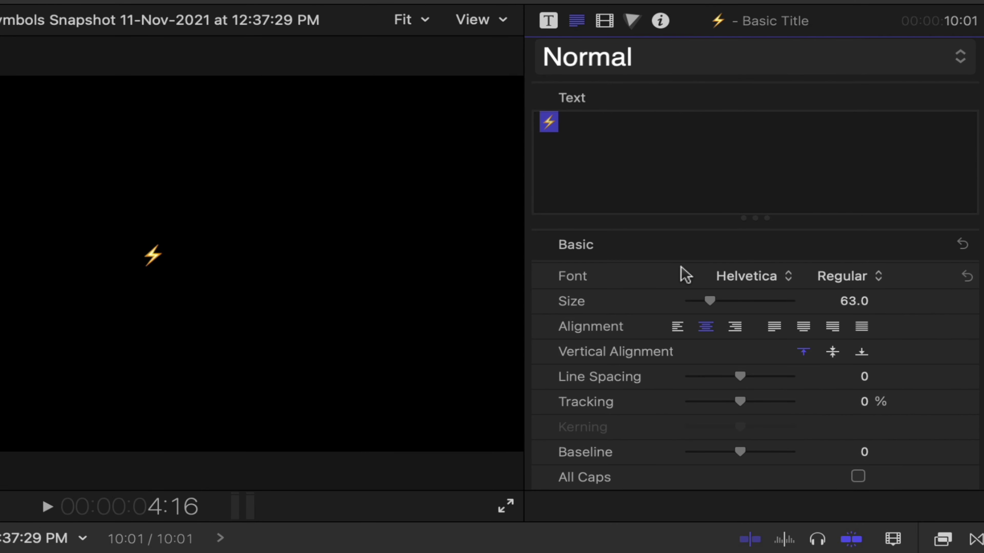
{"action": "left_click_drag", "start_coordinate": [709, 301], "coordinate": [823, 306]}
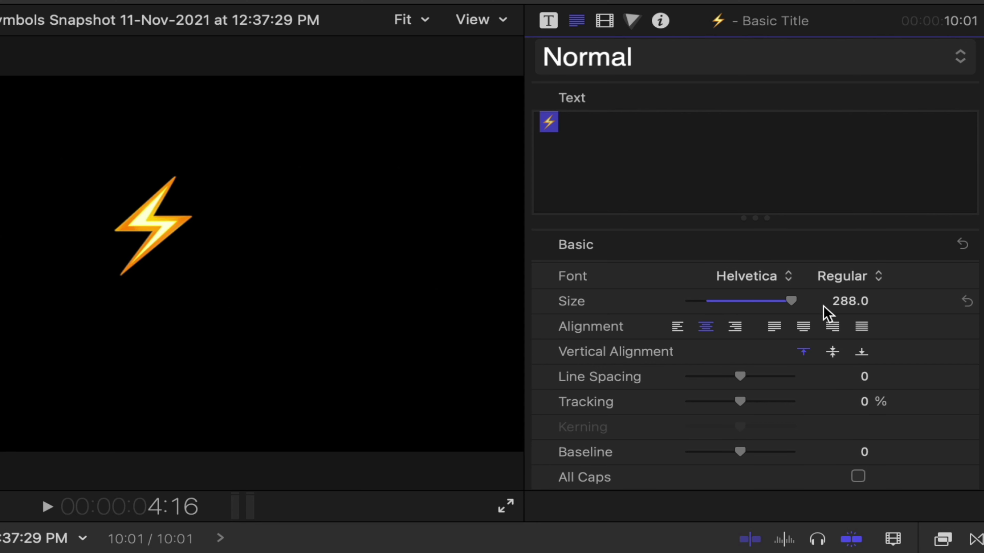
{"action": "mouse_move", "coordinate": [157, 239]}
{"action": "left_mouse_down"}
{"action": "mouse_move", "coordinate": [143, 257]}
{"action": "mouse_move", "coordinate": [158, 275]}
{"action": "left_mouse_up"}
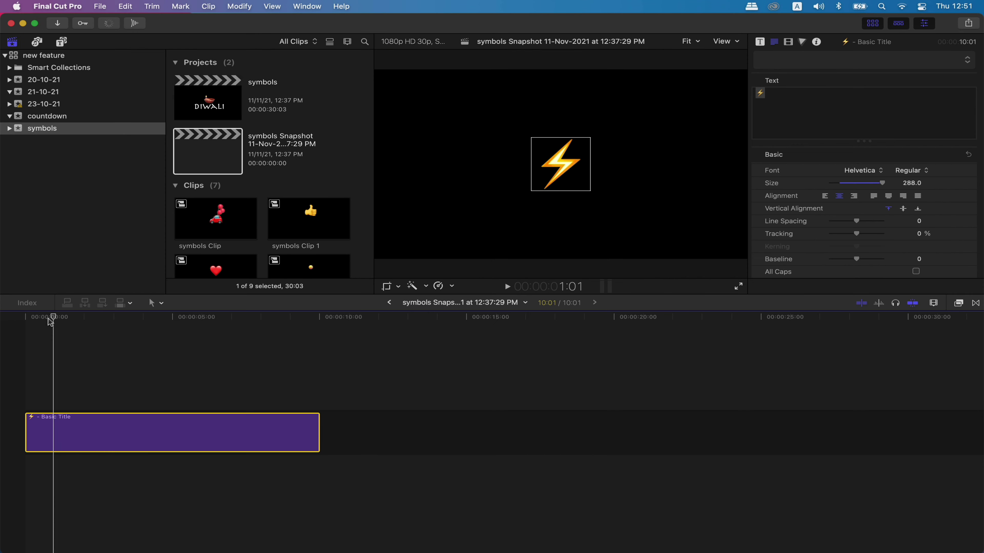
{"action": "left_click_drag", "start_coordinate": [51, 321], "coordinate": [23, 321]}
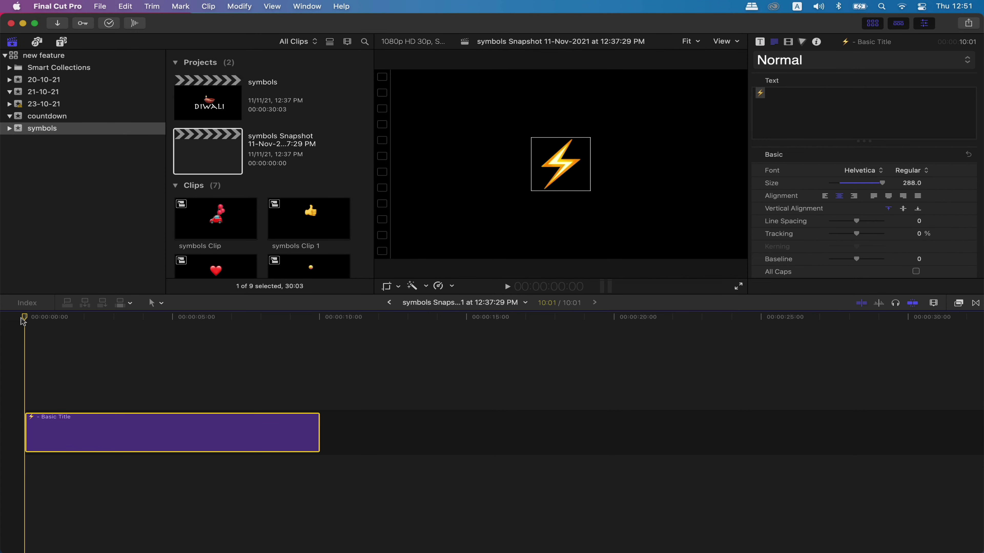
Show the clip's video animation lanes and set a 100% Scale (All) keyframe at the start
{"action": "right_click", "coordinate": [61, 425]}
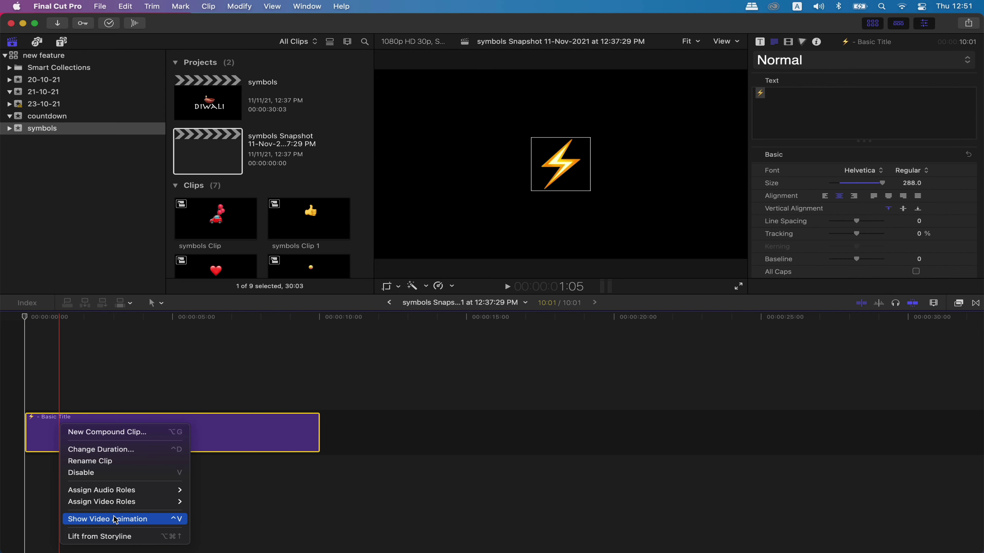
{"action": "left_click", "coordinate": [139, 521]}
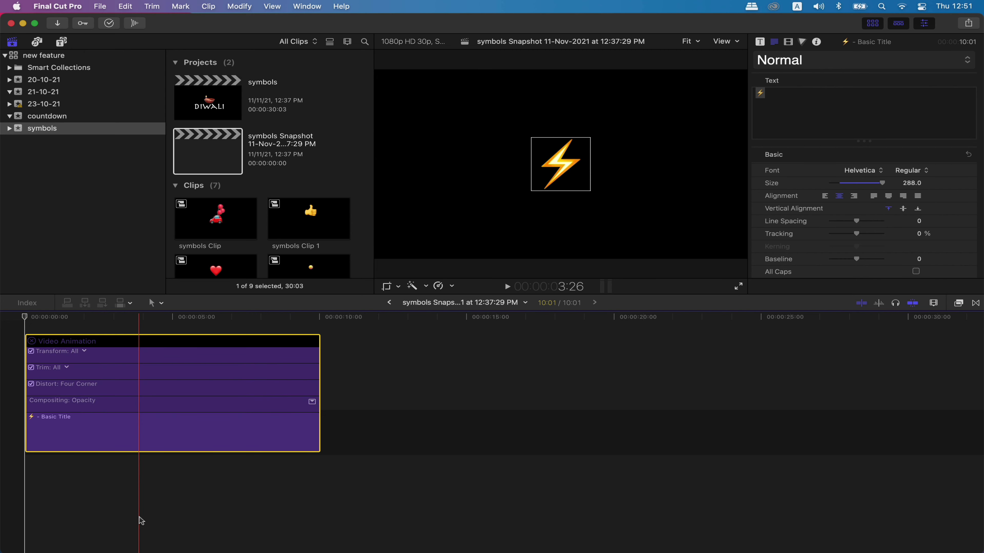
{"action": "left_click", "coordinate": [788, 42]}
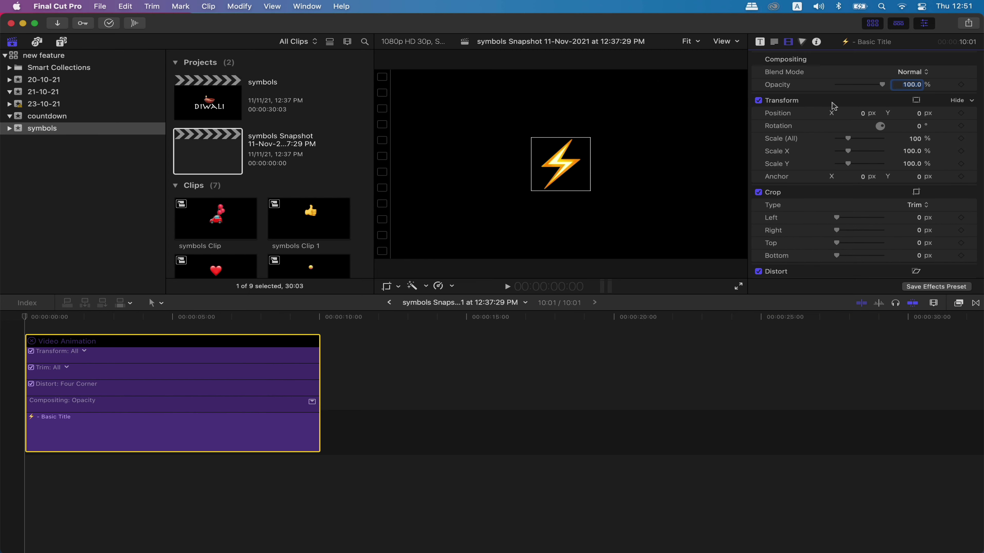
{"action": "left_click", "coordinate": [833, 106]}
{"action": "left_click", "coordinate": [961, 139]}
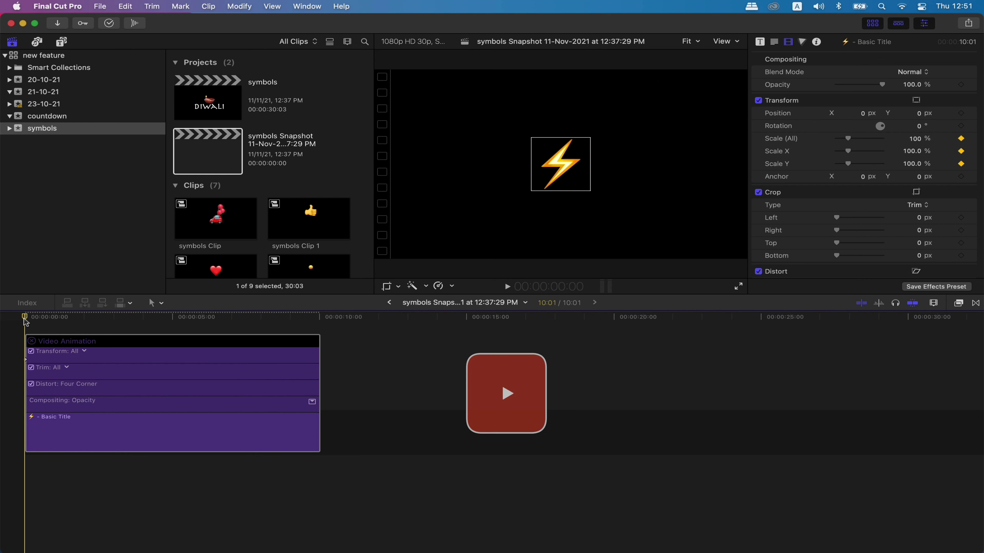
Scale the lightning bolt up to 115% a few frames into the title
{"action": "left_click", "coordinate": [26, 318]}
{"action": "key", "text": "Right"}
{"action": "key", "text": "Right"}
{"action": "key", "text": "Right"}
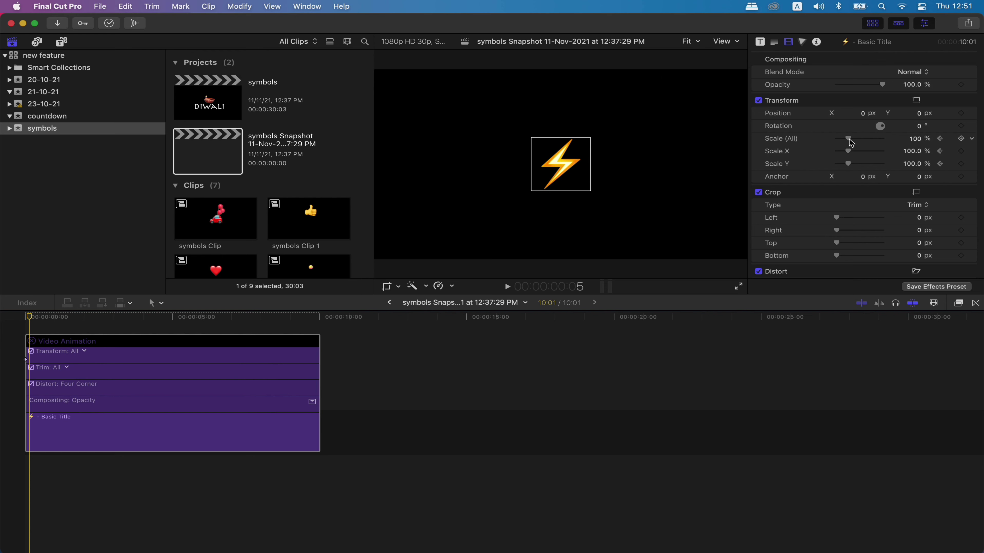
{"action": "left_click_drag", "start_coordinate": [848, 139], "coordinate": [851, 138]}
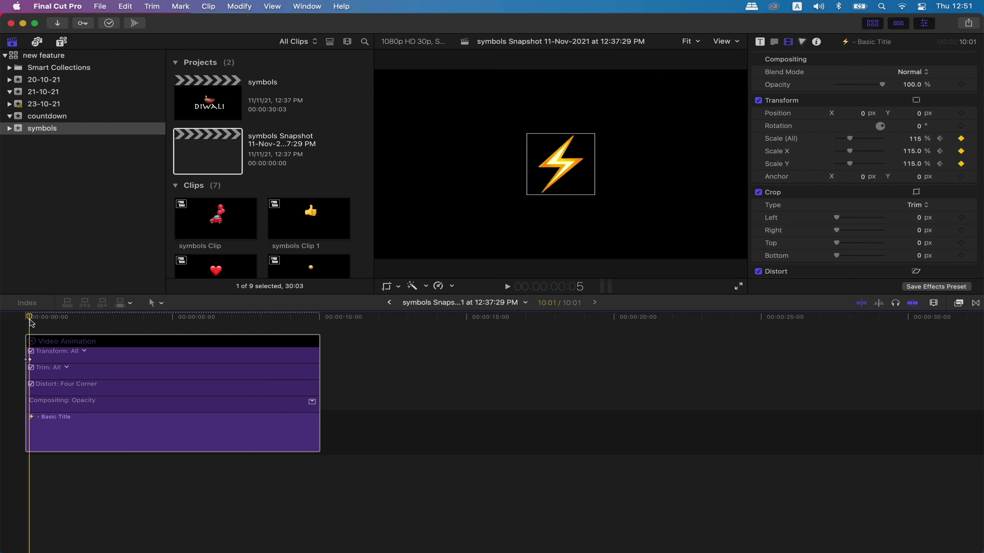
Key the scale back to 100% at frame 10, then zoom in on the first seconds
{"action": "left_click_drag", "start_coordinate": [30, 323], "coordinate": [35, 323]}
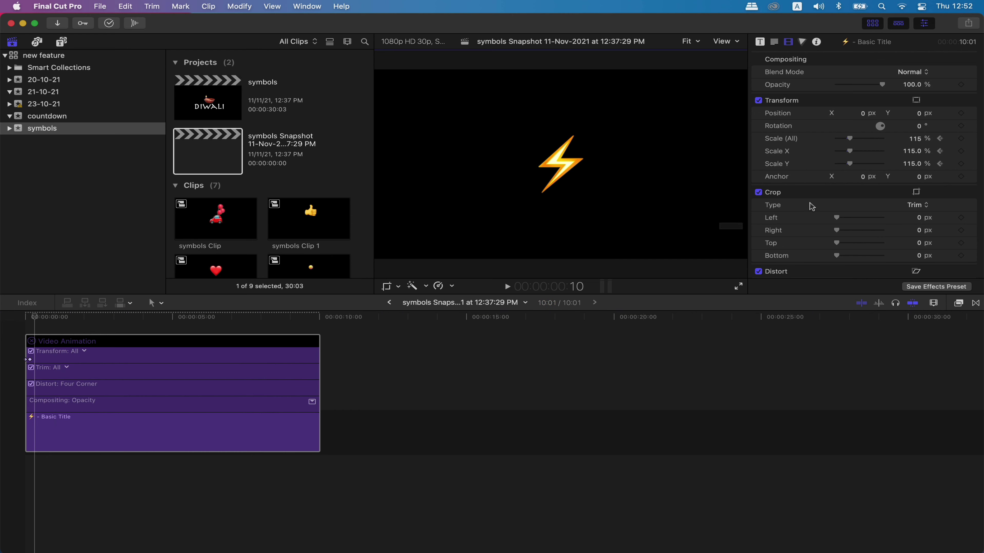
{"action": "left_click", "coordinate": [919, 139]}
{"action": "type", "text": "100"}
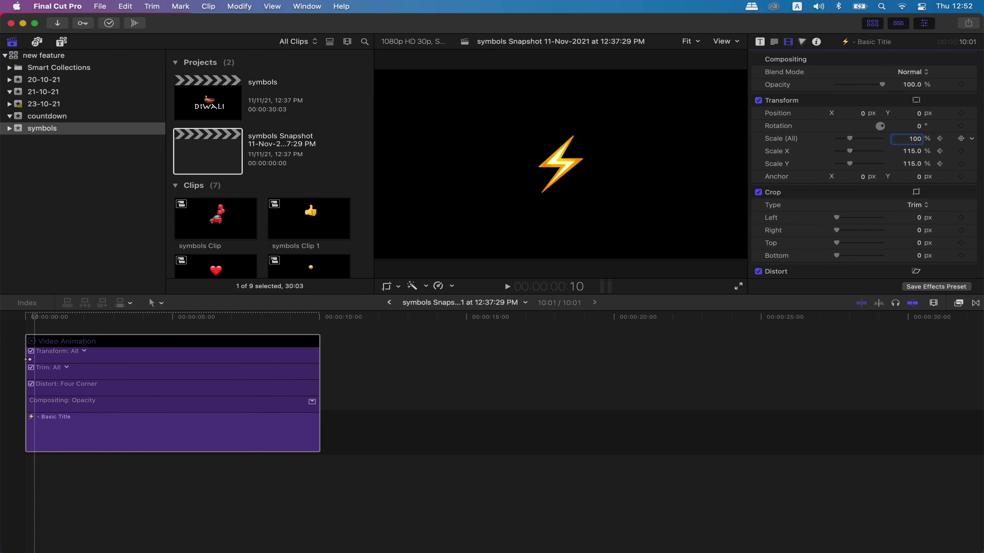
{"action": "key", "text": "Return"}
{"action": "left_click", "coordinate": [29, 368]}
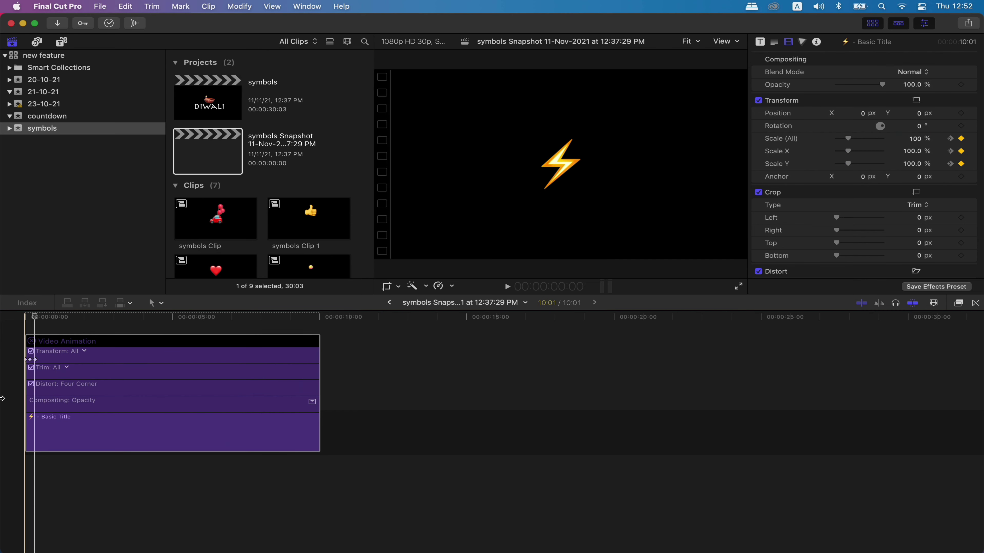
{"action": "key", "text": "Home"}
{"action": "key", "text": "super+equal"}
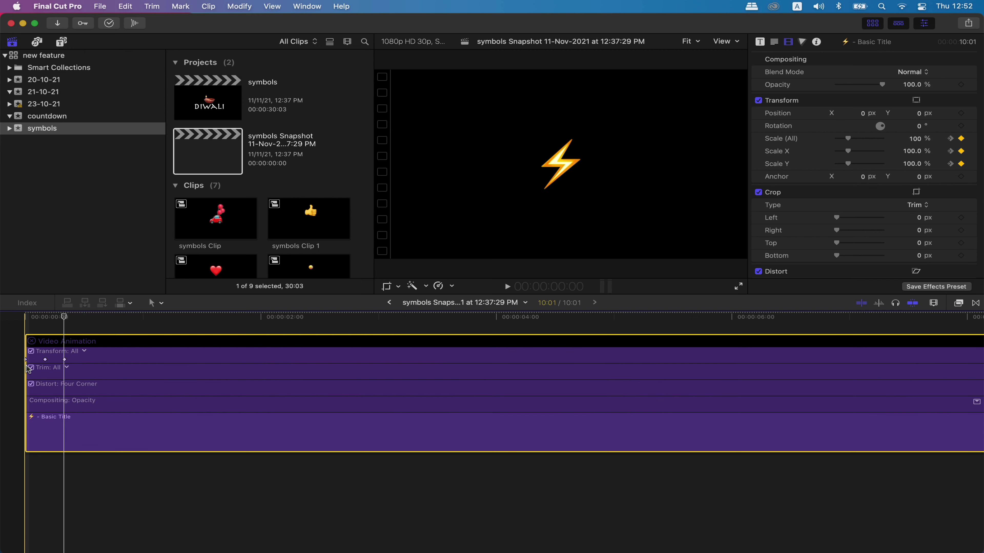
Select the first pulse's Scale keyframes on the Transform row
{"action": "key", "text": "alt+apostrophe"}
{"action": "key", "text": "Home"}
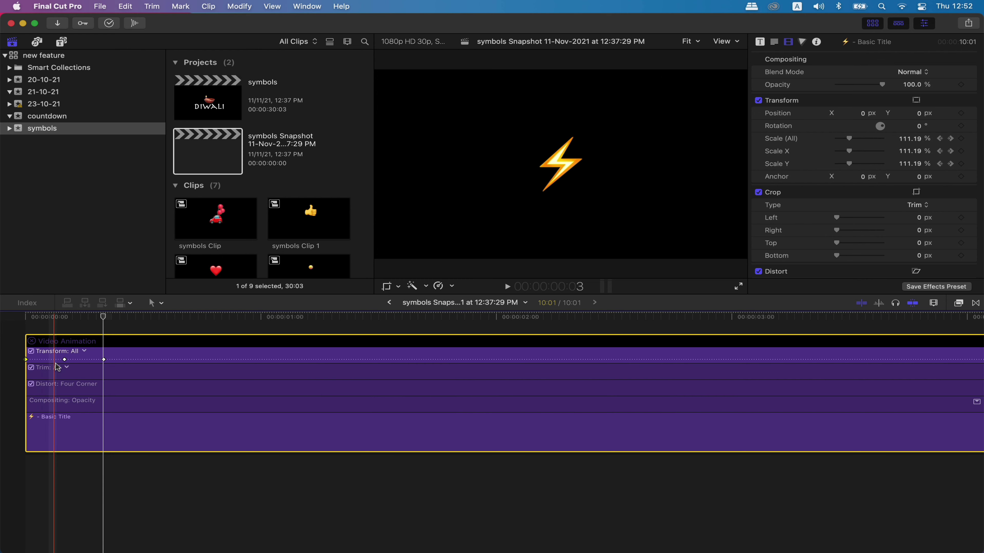
{"action": "left_click", "coordinate": [65, 360]}
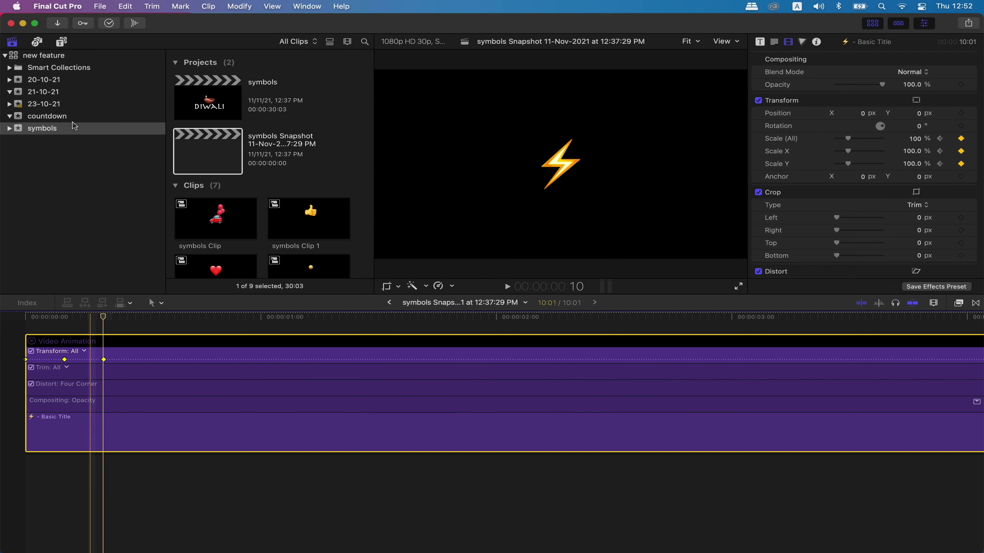
Copy the selected pulse keyframes with Edit > Keyframes > Copy
{"action": "left_click", "coordinate": [125, 7]}
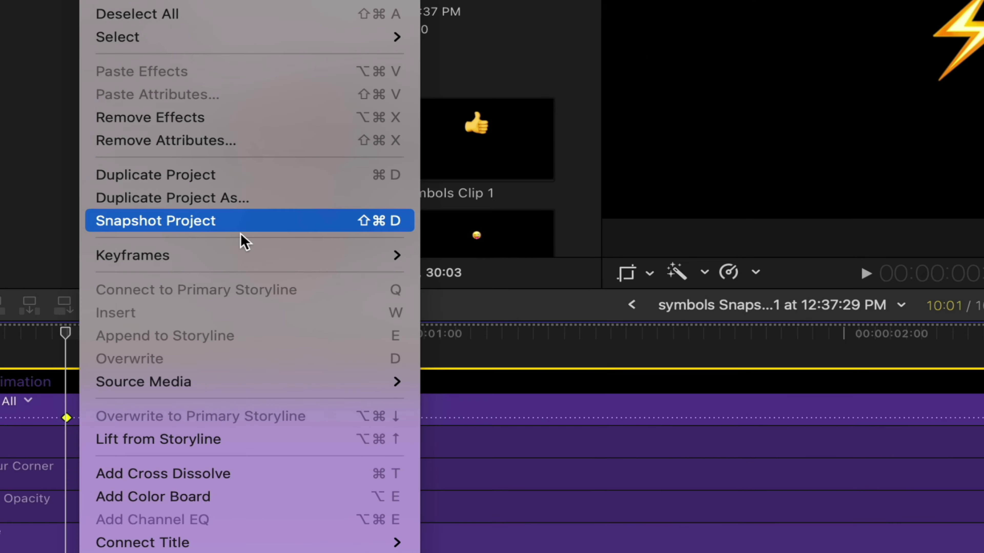
{"action": "mouse_move", "coordinate": [248, 257]}
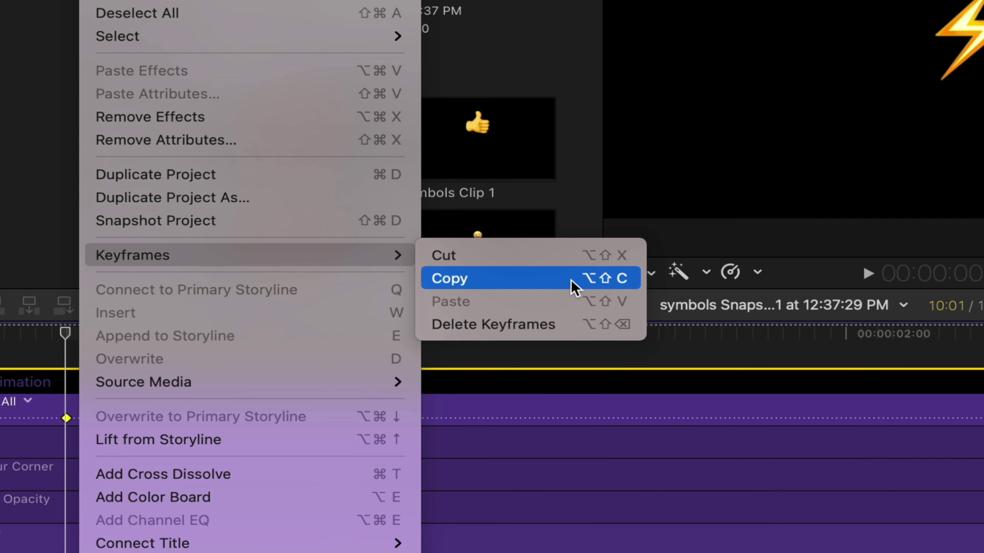
{"action": "left_click", "coordinate": [575, 287]}
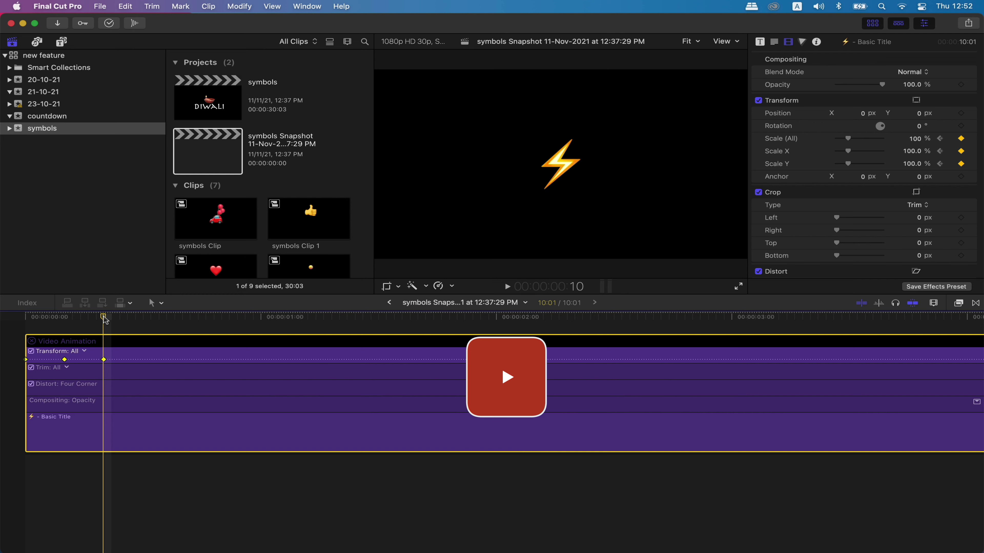
Paste the pulse keyframes at frame 15 and again at 1:00
{"action": "key", "text": "Right"}
{"action": "key", "text": "Right"}
{"action": "key", "text": "Right"}
{"action": "key", "text": "Right"}
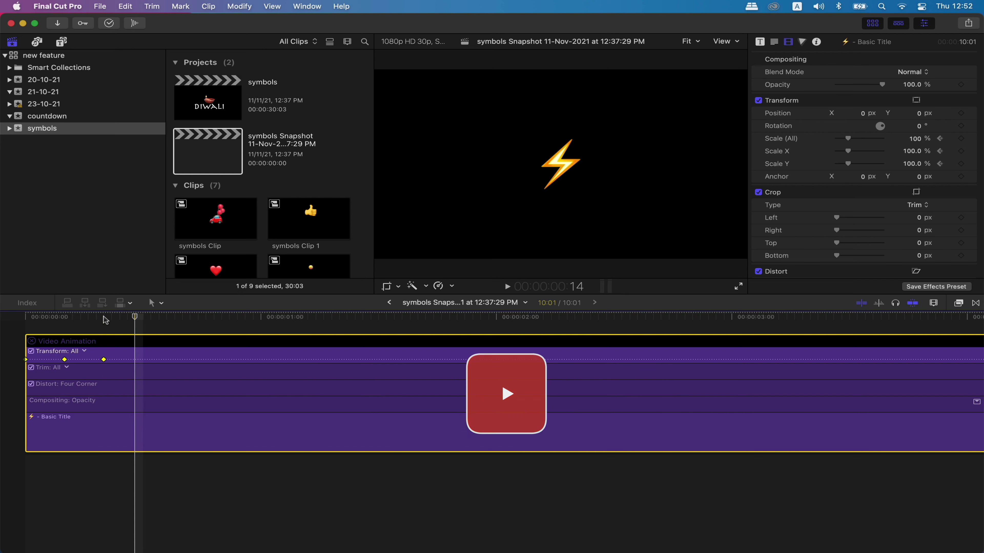
{"action": "key", "text": "Right"}
{"action": "key", "text": "alt+shift+v"}
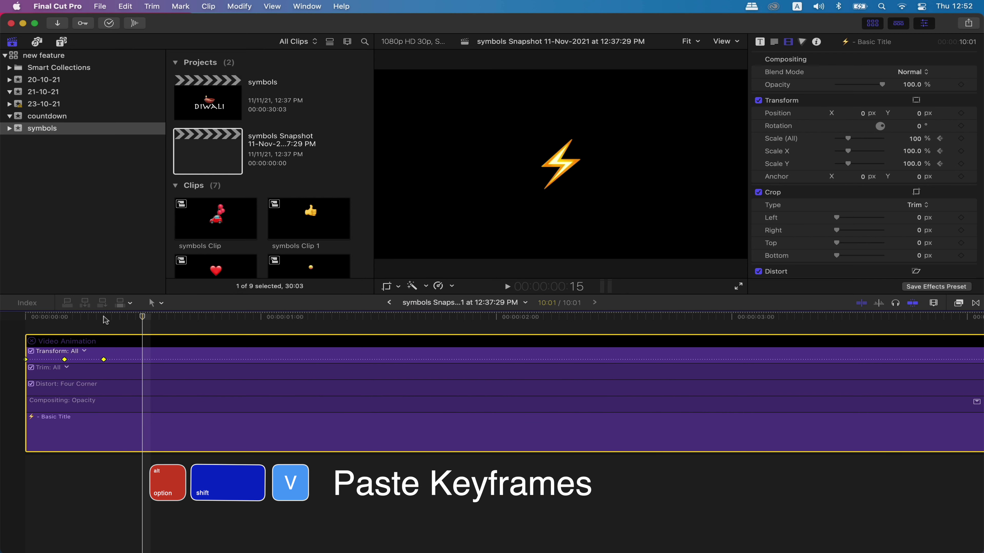
{"action": "left_click_drag", "start_coordinate": [104, 319], "coordinate": [220, 324]}
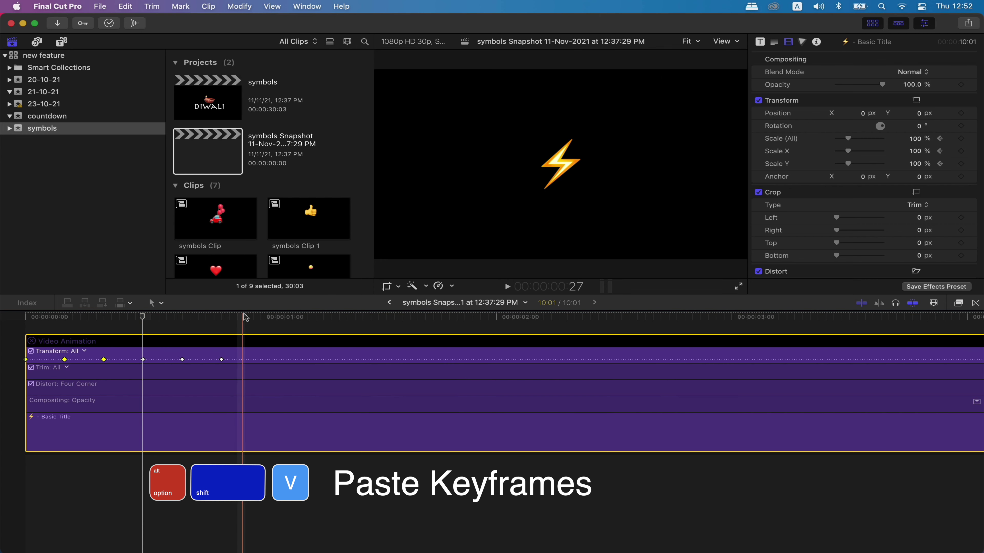
{"action": "key", "text": "Right"}
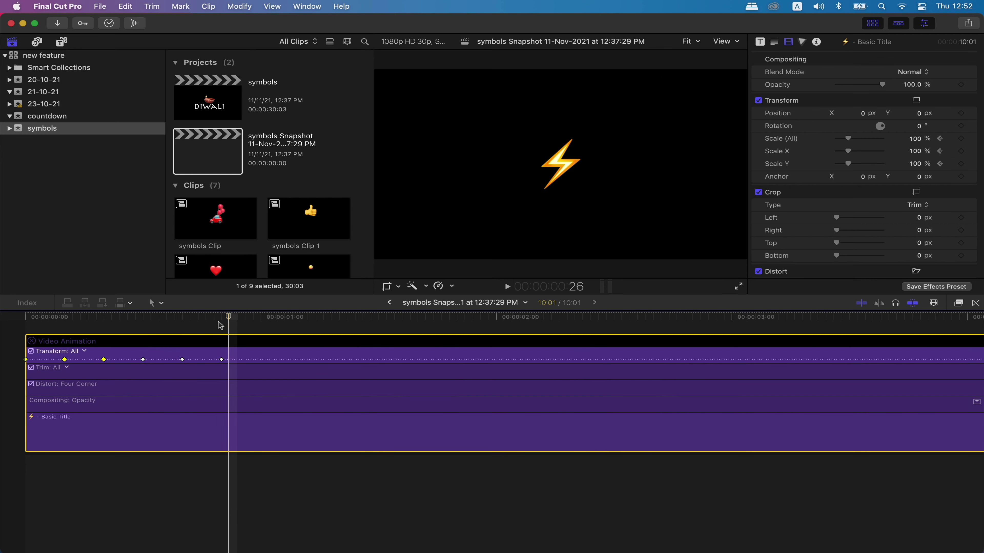
{"action": "key", "text": "Right"}
{"action": "key", "text": "Right"}
{"action": "key", "text": "Right"}
{"action": "key", "text": "Right"}
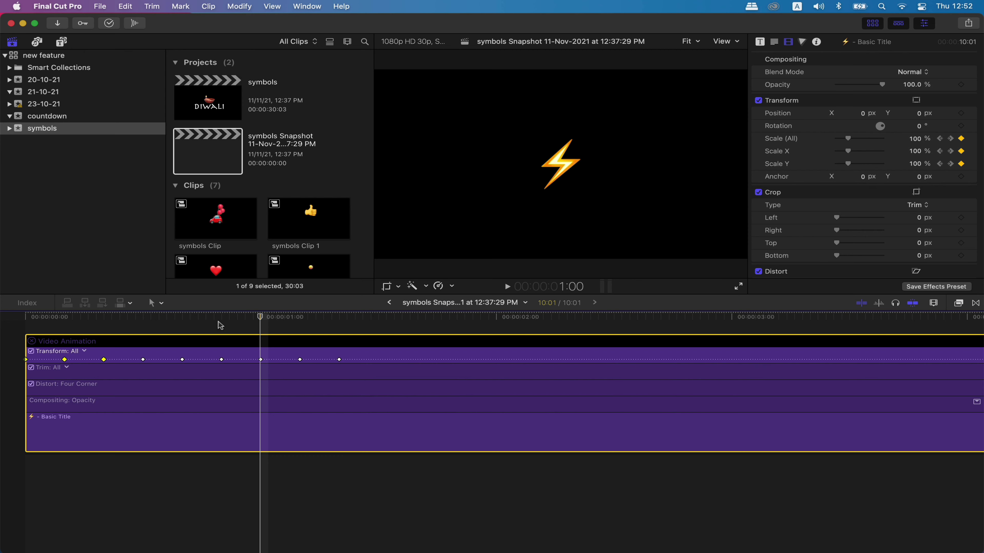
{"action": "key", "text": "super+v"}
Paste another pulse at 1:15 on the lightning bolt title
{"action": "left_click", "coordinate": [337, 329]}
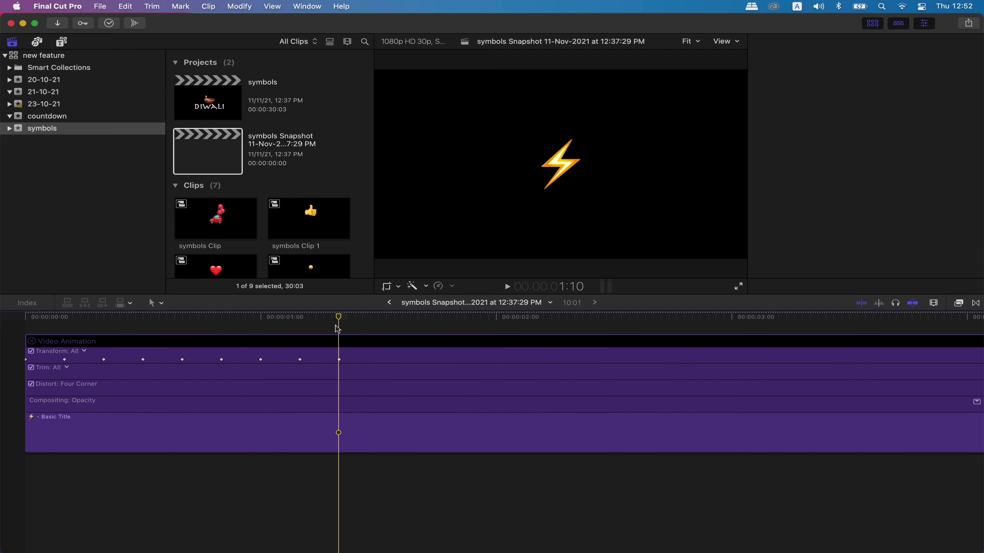
{"action": "key", "text": "Right"}
{"action": "key", "text": "Right"}
{"action": "key", "text": "Right"}
{"action": "key", "text": "Right"}
{"action": "key", "text": "Right"}
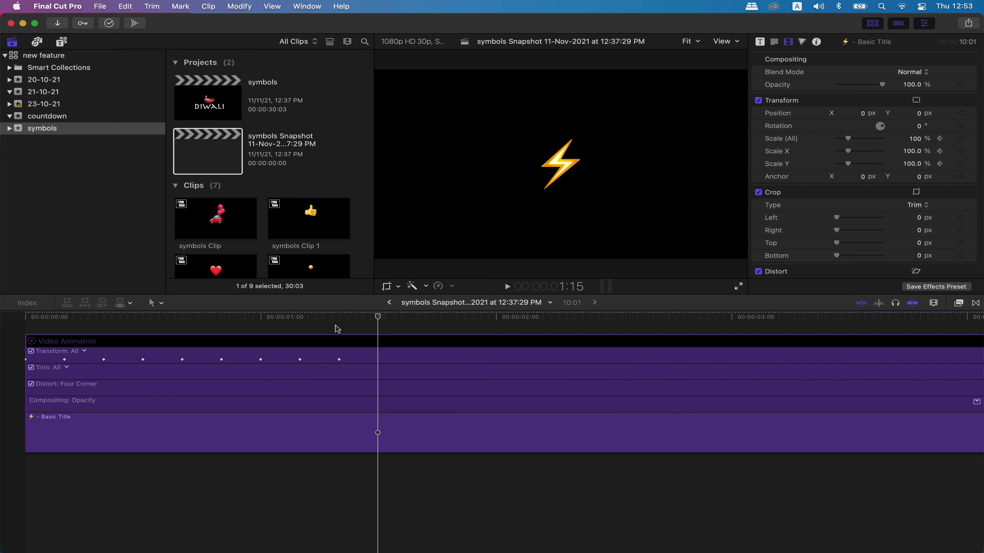
{"action": "left_click", "coordinate": [378, 355]}
{"action": "key", "text": "super+v"}
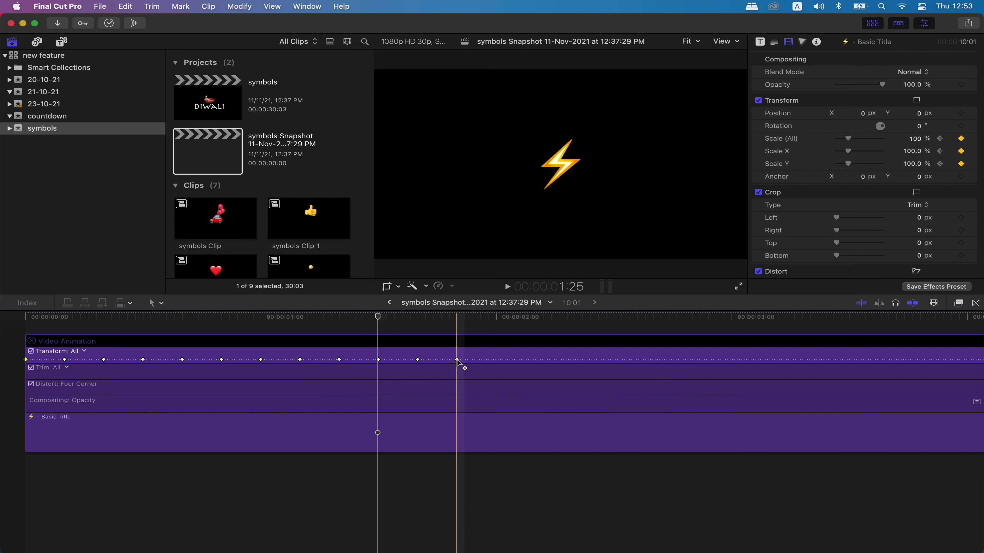
Copy all Transform keyframes and paste the full pulse sequence at 2:00
{"action": "left_click", "coordinate": [457, 360], "text": "shift"}
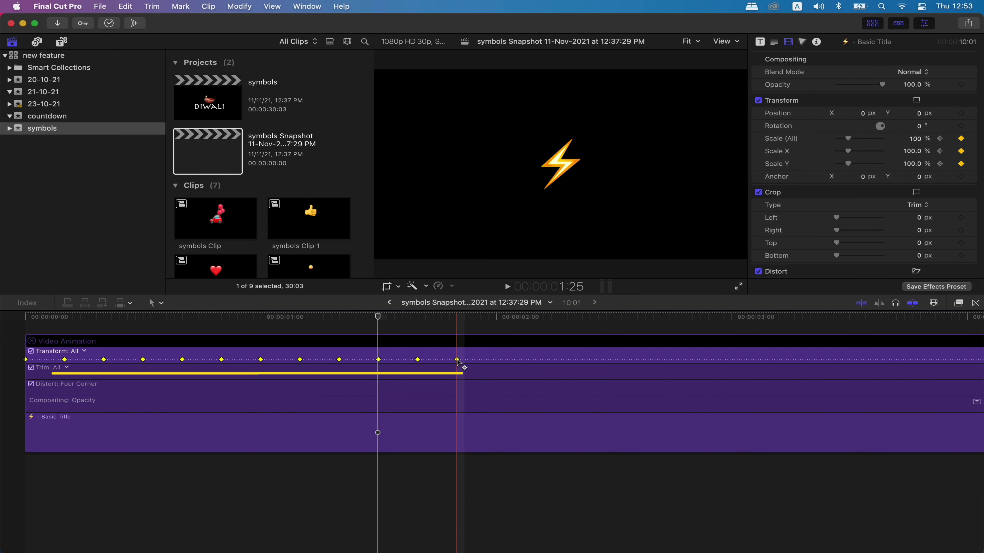
{"action": "key", "text": "alt+shift+c"}
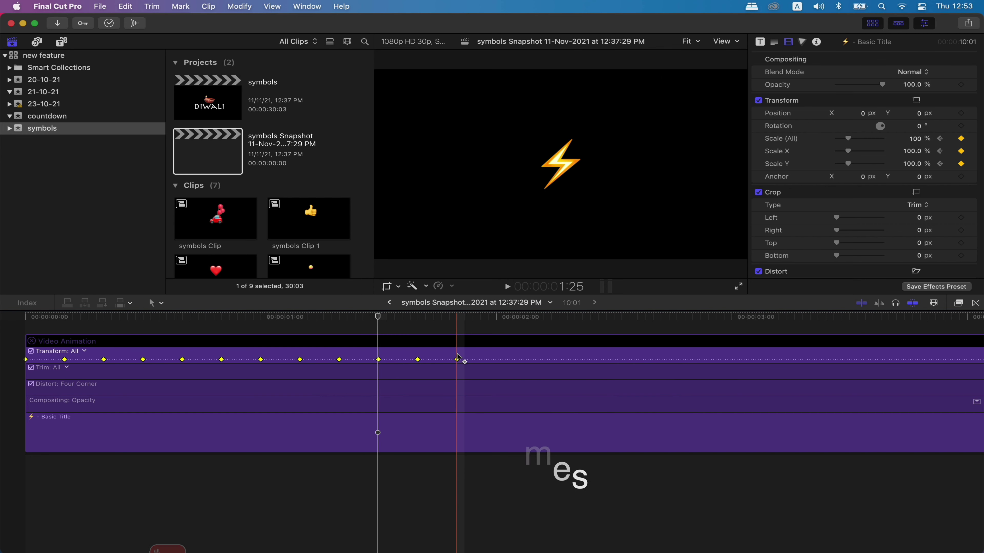
{"action": "left_click", "coordinate": [457, 357]}
{"action": "key", "text": "Right"}
{"action": "key", "text": "Right"}
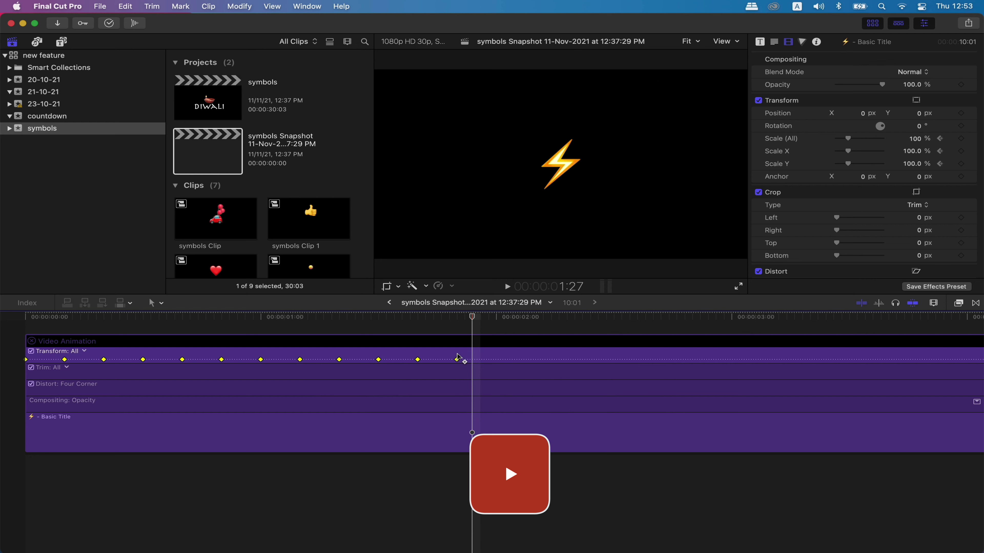
{"action": "key", "text": "Right"}
{"action": "key", "text": "Right"}
{"action": "key", "text": "Right"}
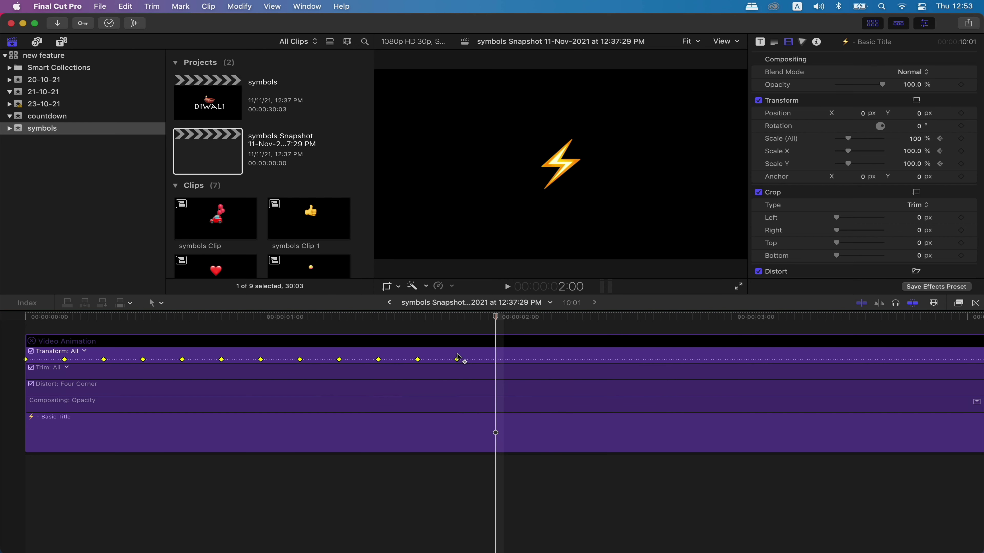
{"action": "key", "text": "alt+shift+v"}
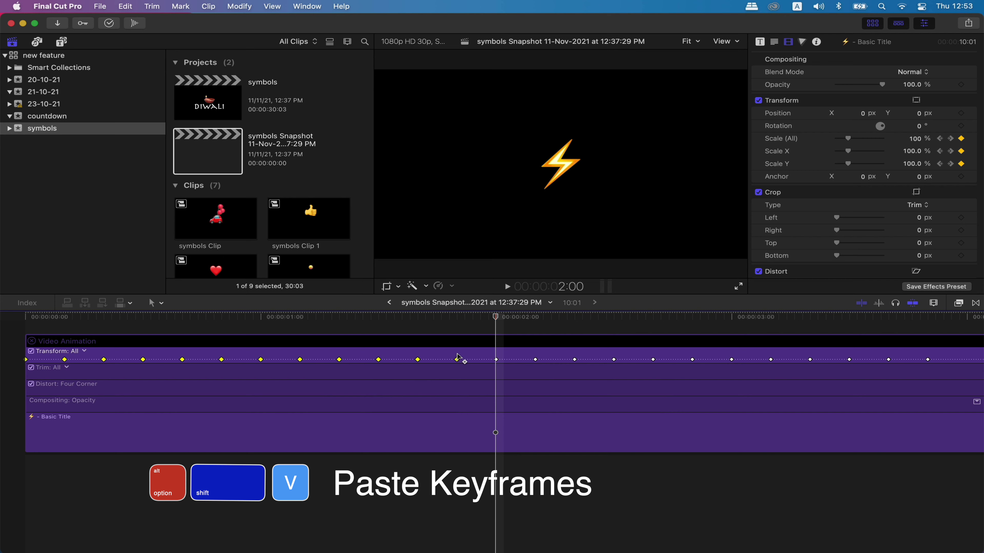
Zoom out and step the playhead to 4:00 to check the extended pulsing
{"action": "key", "text": "super+minus"}
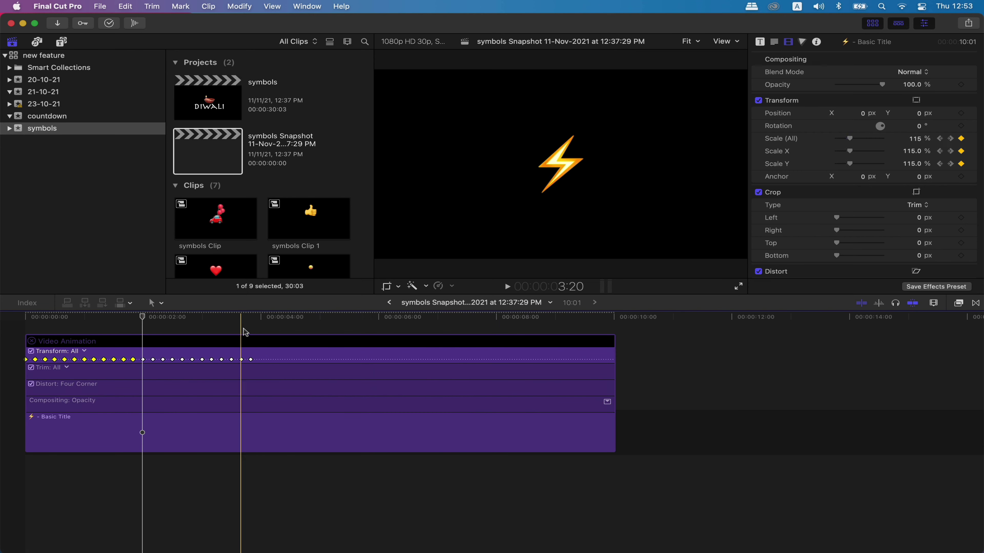
{"action": "left_click", "coordinate": [254, 328]}
{"action": "key", "text": "Right"}
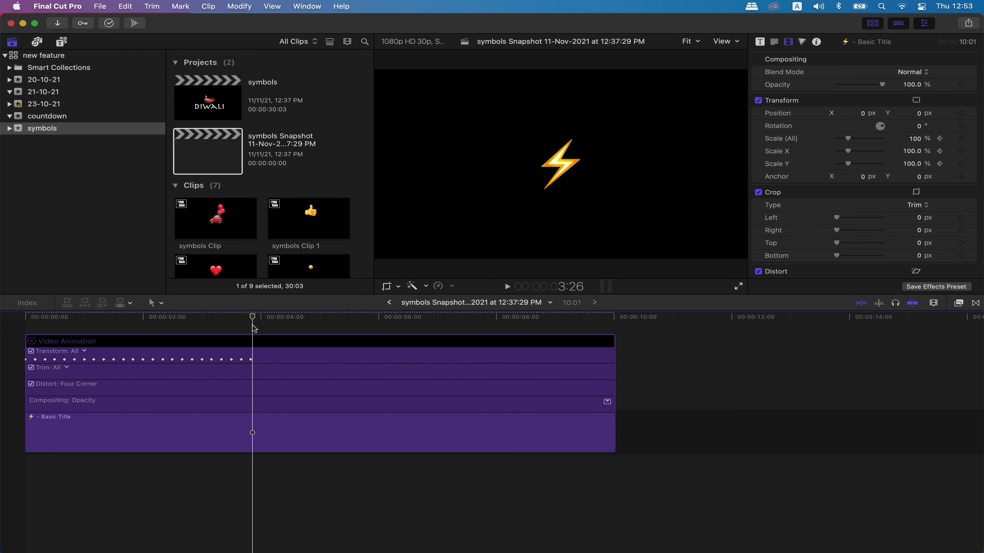
{"action": "key", "text": "Right"}
{"action": "key", "text": "Right"}
{"action": "key", "text": "Right"}
{"action": "key", "text": "Right"}
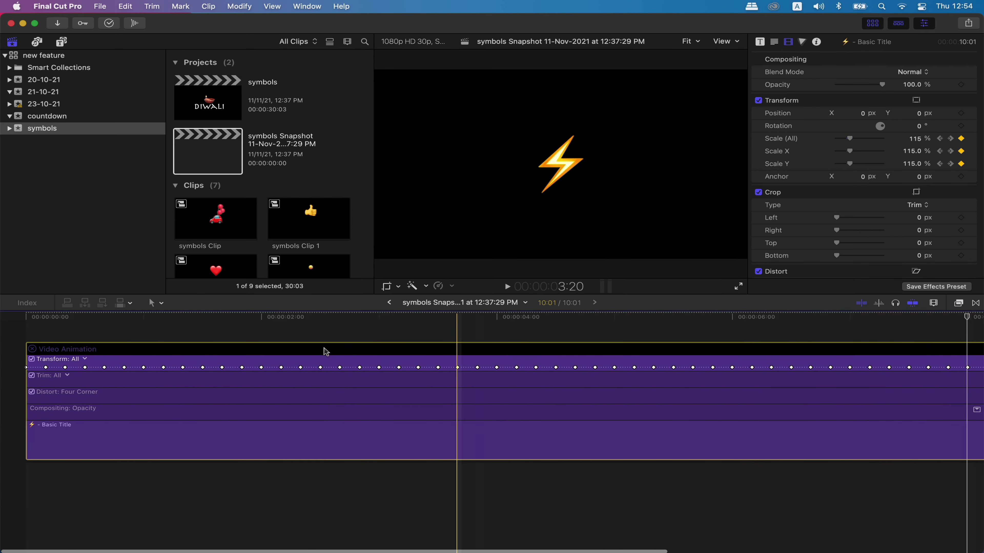
Preview the pulsing lightning bolt from the start, then add a Basic Title at the beginning
{"action": "left_click", "coordinate": [24, 321]}
{"action": "key", "text": "space"}
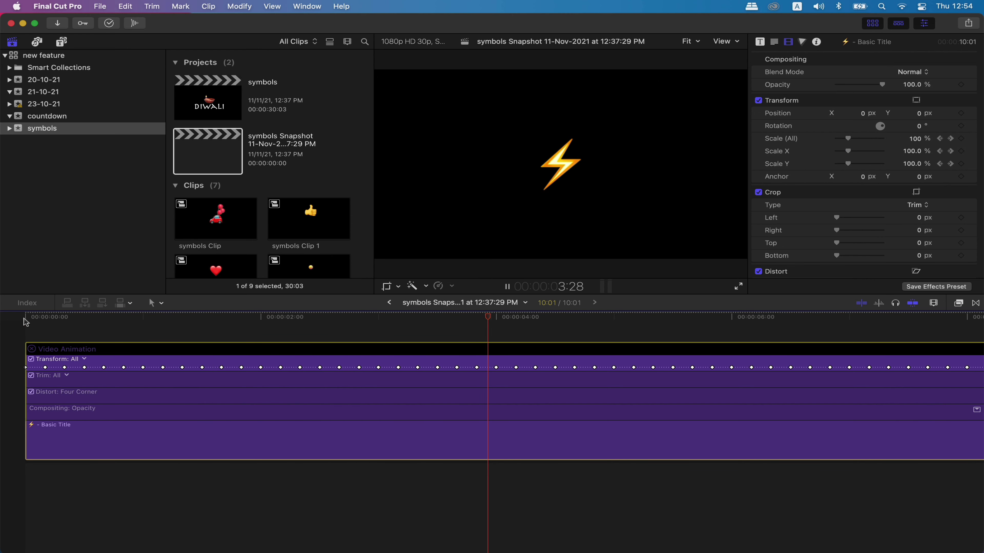
{"action": "key", "text": "space"}
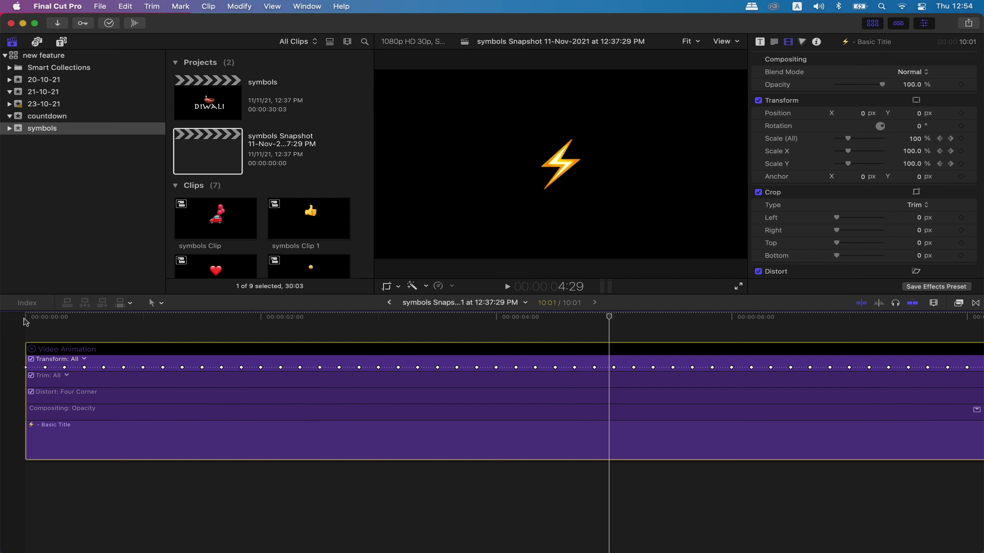
{"action": "left_click", "coordinate": [24, 317]}
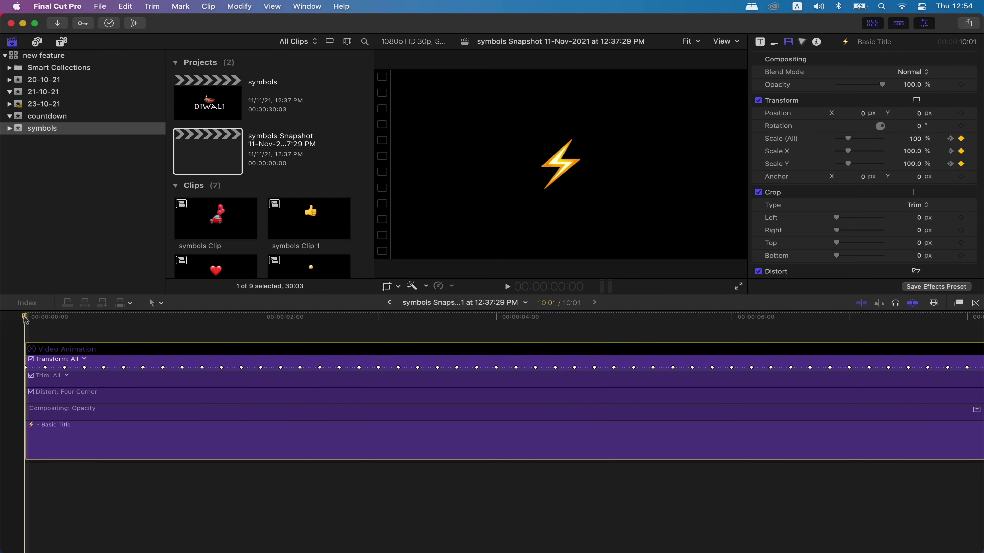
{"action": "key", "text": "ctrl+v"}
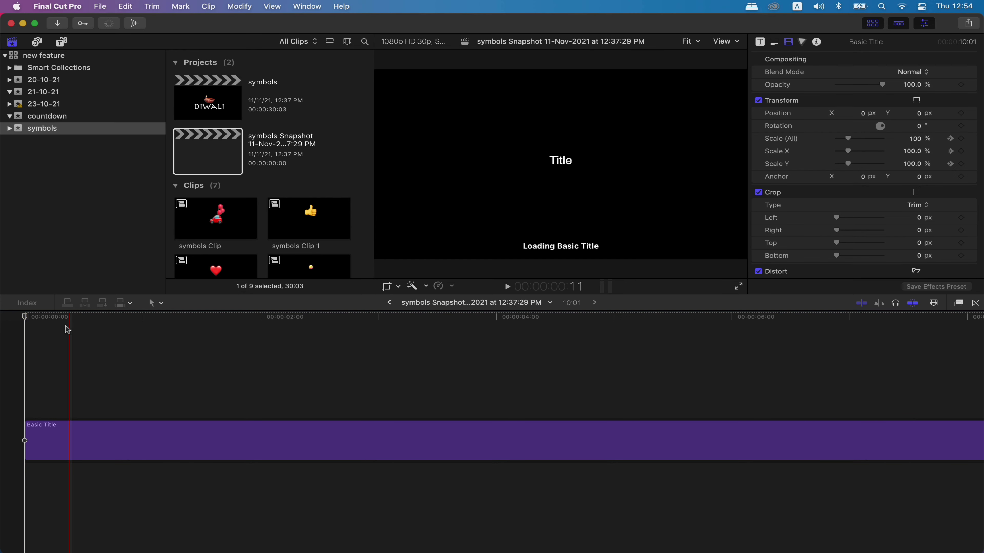
Select the new title clip and change its text to POWER
{"action": "left_click", "coordinate": [57, 318]}
{"action": "left_click", "coordinate": [102, 412]}
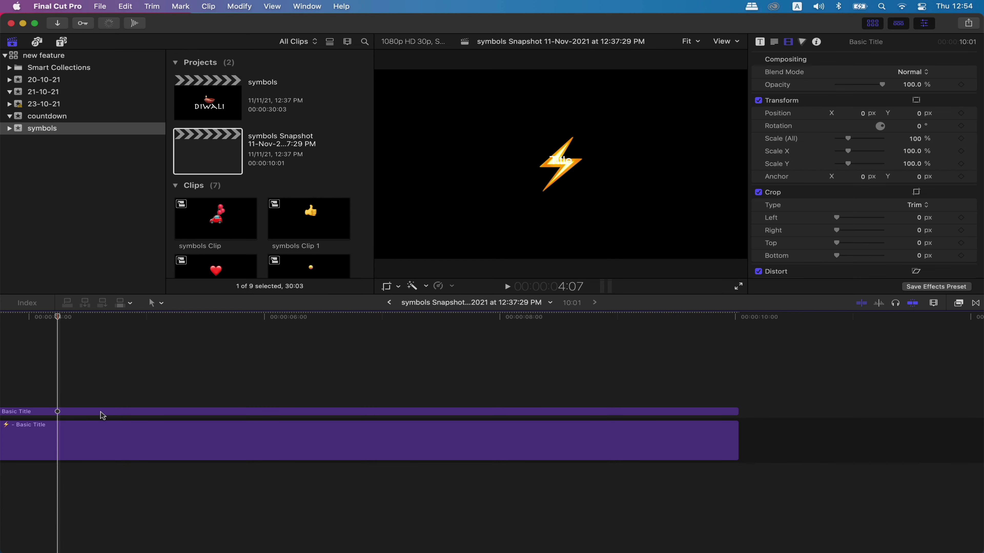
{"action": "left_click", "coordinate": [774, 42]}
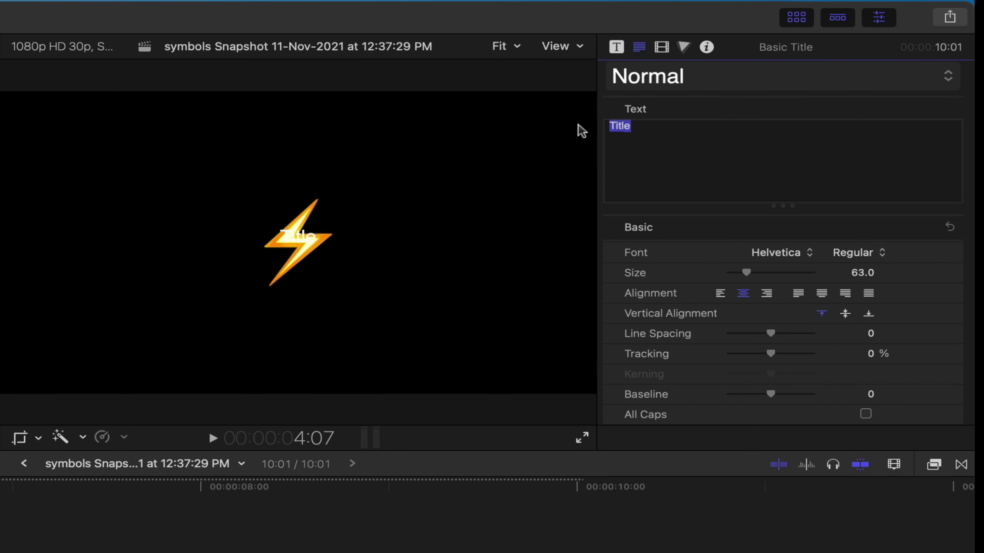
{"action": "type", "text": "POWER"}
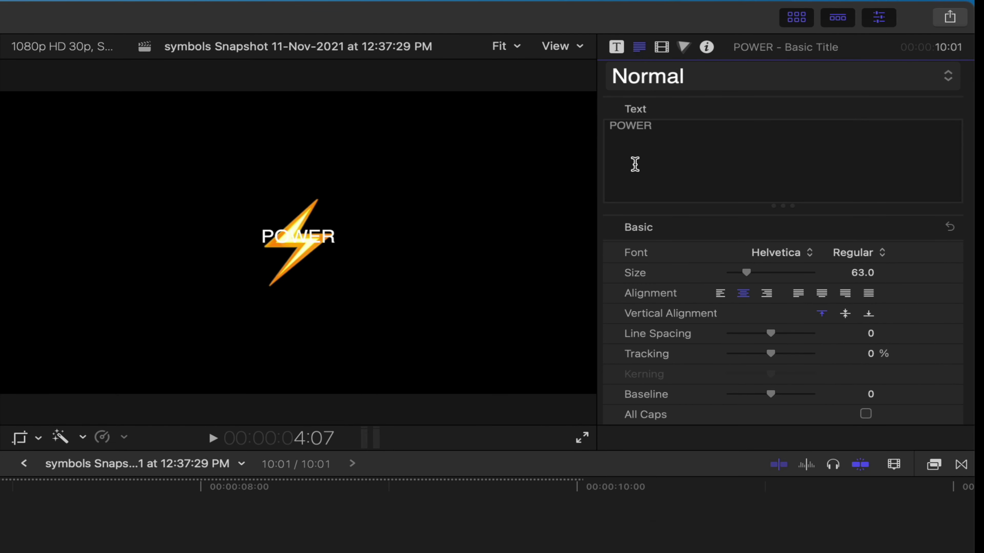
Set the POWER font to Helvetica Neue Condensed Black and enlarge it to size 288
{"action": "left_click", "coordinate": [806, 253]}
{"action": "left_click", "coordinate": [804, 278]}
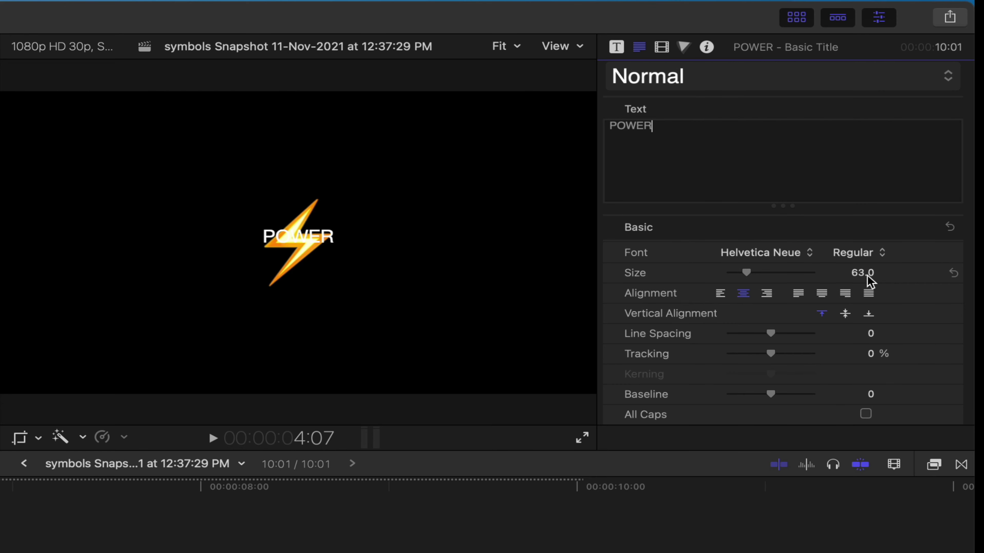
{"action": "left_click", "coordinate": [869, 254]}
{"action": "left_click", "coordinate": [848, 524]}
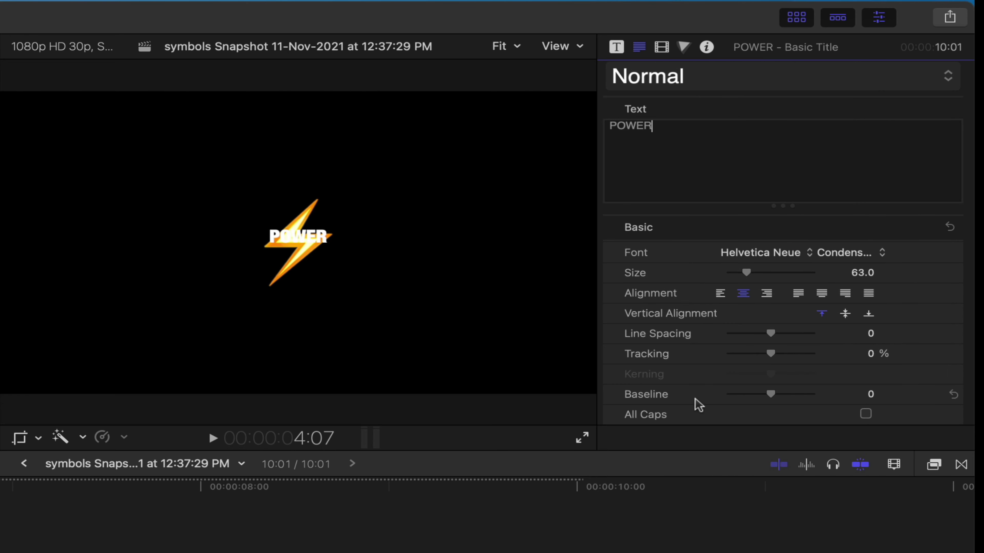
{"action": "left_click_drag", "start_coordinate": [746, 273], "coordinate": [824, 275]}
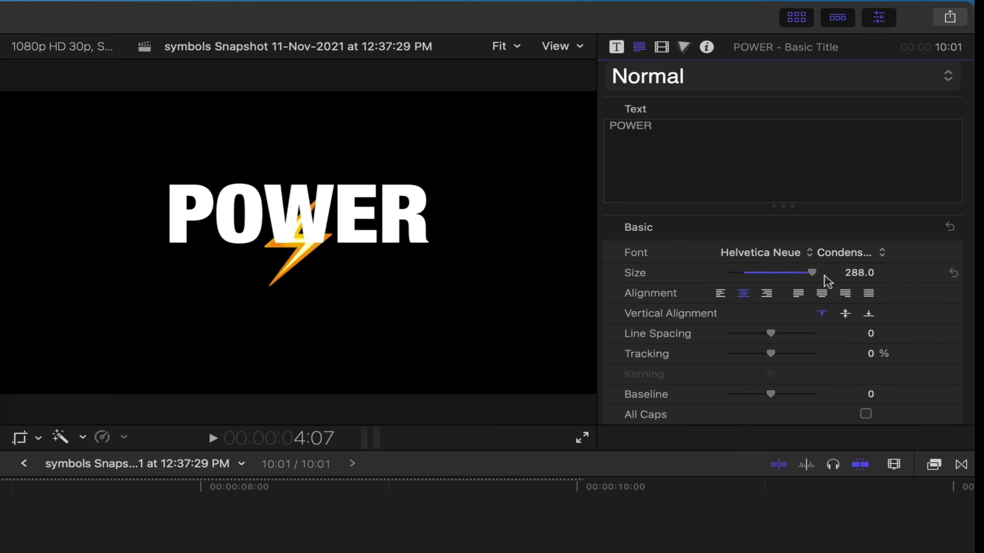
Move POWER over the bolt, reduce it to size 228 and set tracking to 16.67%
{"action": "left_click", "coordinate": [308, 208]}
{"action": "left_click_drag", "start_coordinate": [351, 215], "coordinate": [356, 236]}
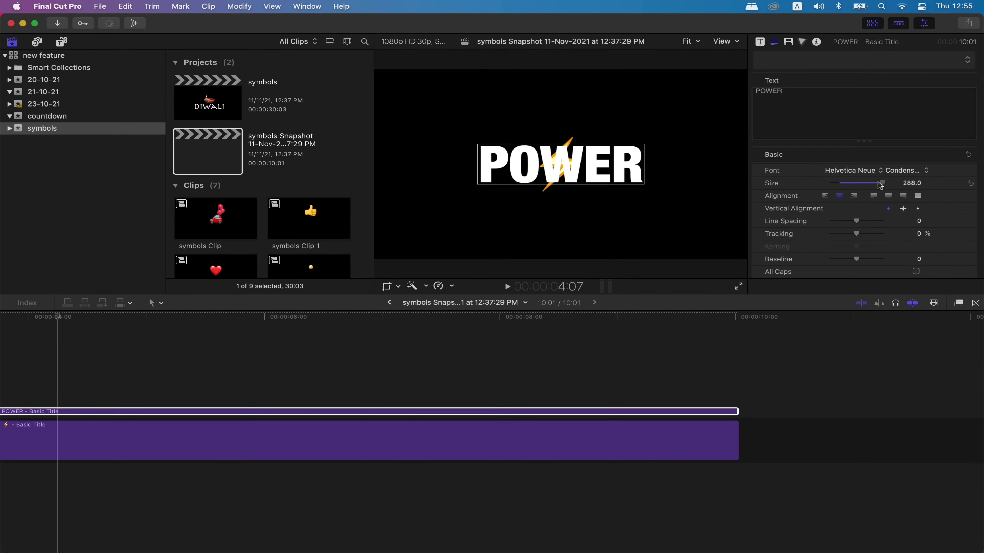
{"action": "left_click_drag", "start_coordinate": [881, 184], "coordinate": [871, 183]}
{"action": "left_click_drag", "start_coordinate": [856, 233], "coordinate": [860, 234]}
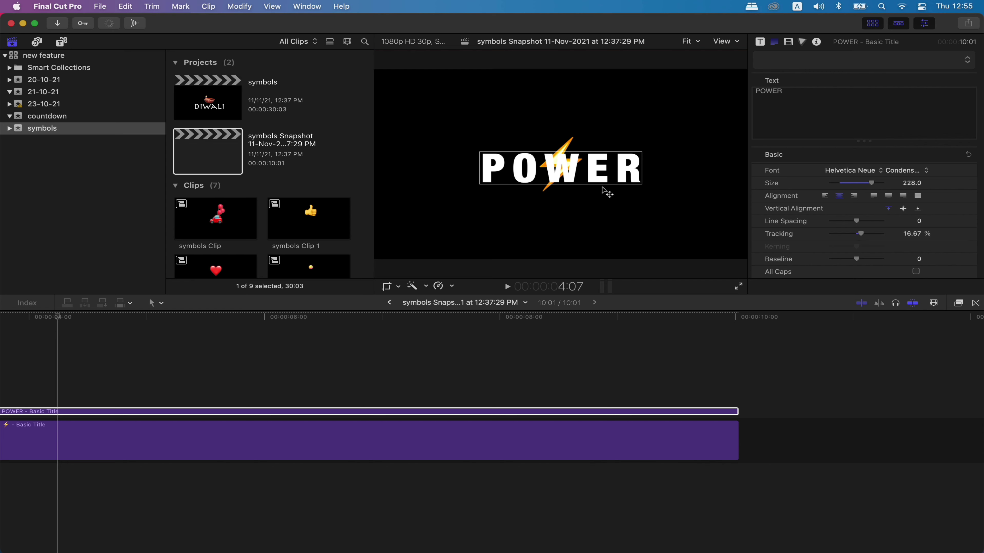
Replay the POWER title from the start, then return to the symbols project showing DIWALI
{"action": "left_click", "coordinate": [604, 186]}
{"action": "left_click", "coordinate": [49, 337]}
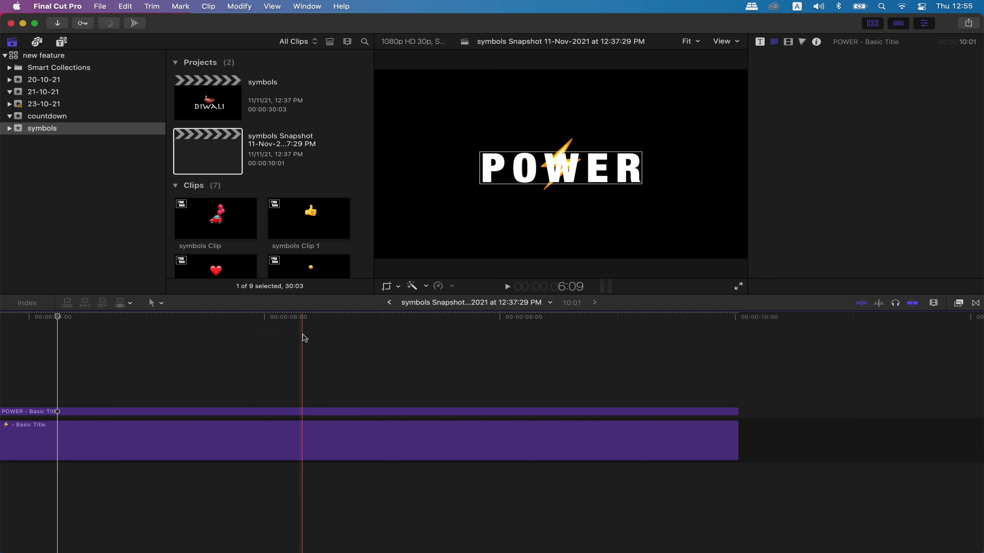
{"action": "scroll", "coordinate": [176, 362], "scroll_direction": "left", "scroll_amount": 10}
{"action": "left_click", "coordinate": [31, 320]}
{"action": "key", "text": "space"}
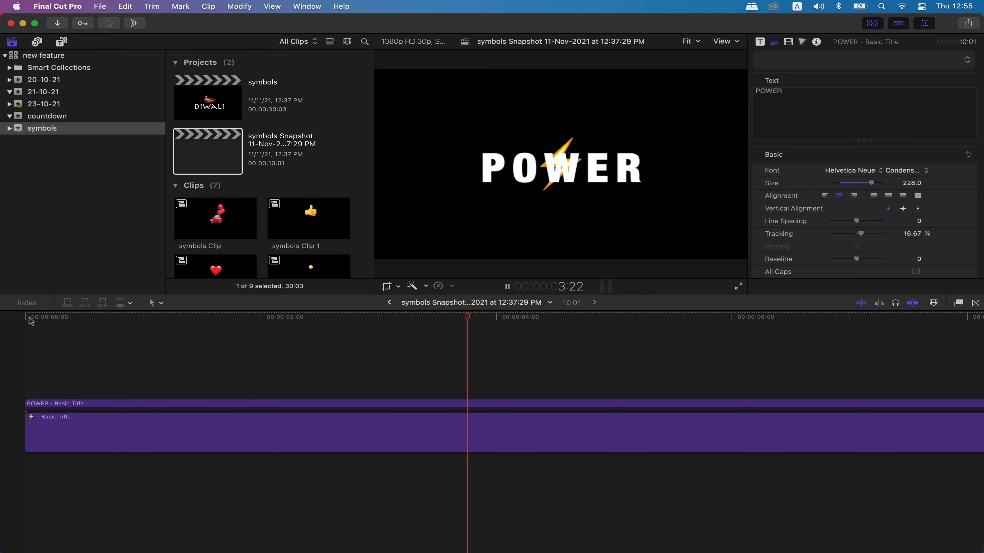
{"action": "key", "text": "space"}
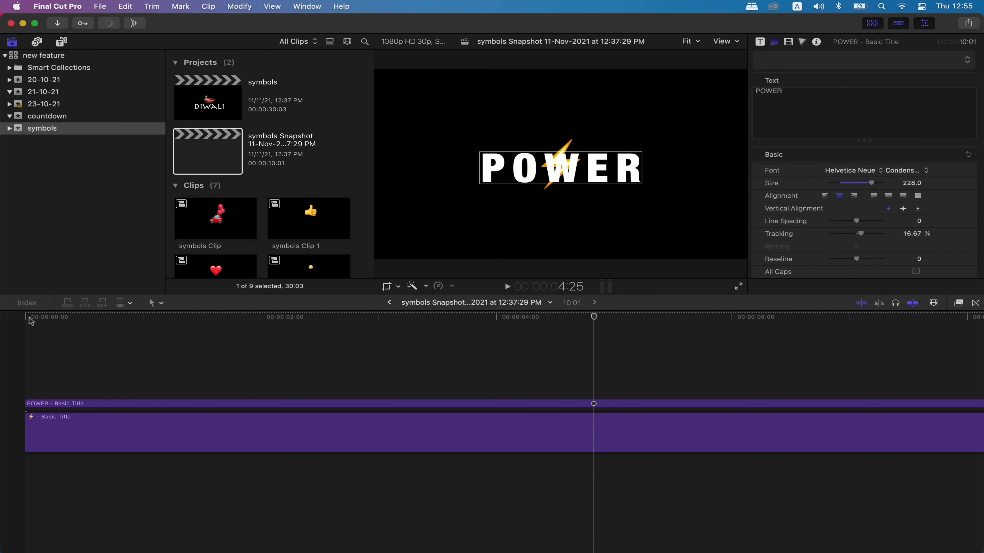
{"action": "scroll", "coordinate": [31, 320], "scroll_direction": "right", "scroll_amount": 5}
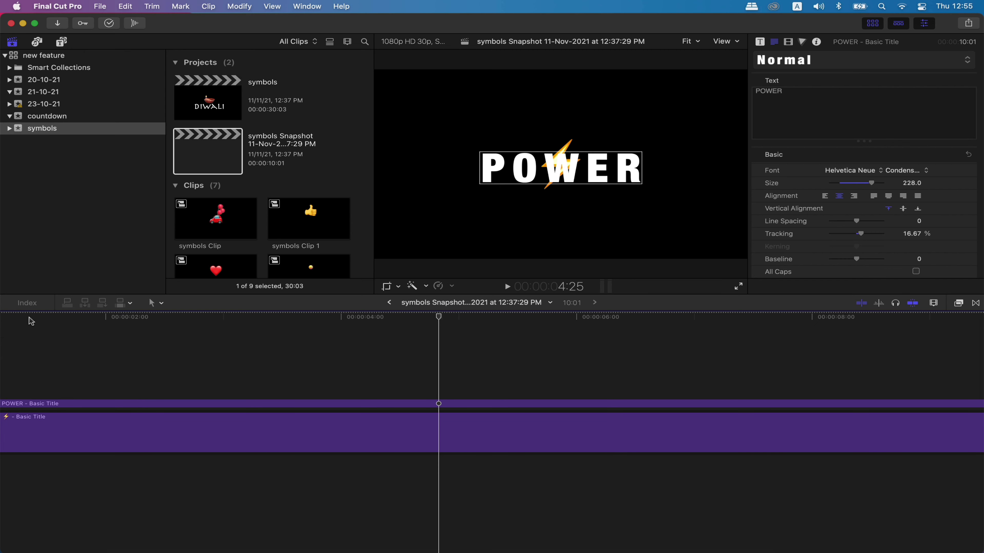
{"action": "key", "text": "super+bracketleft"}
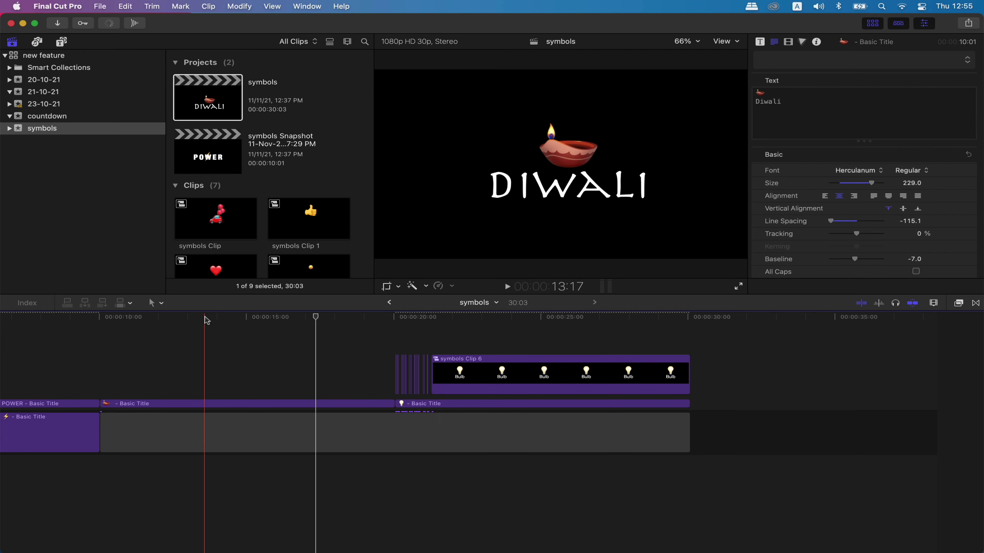
Select the DIWALI clip, find the diya lamp emoji in the Character Viewer, and move the picker aside
{"action": "left_click", "coordinate": [204, 403]}
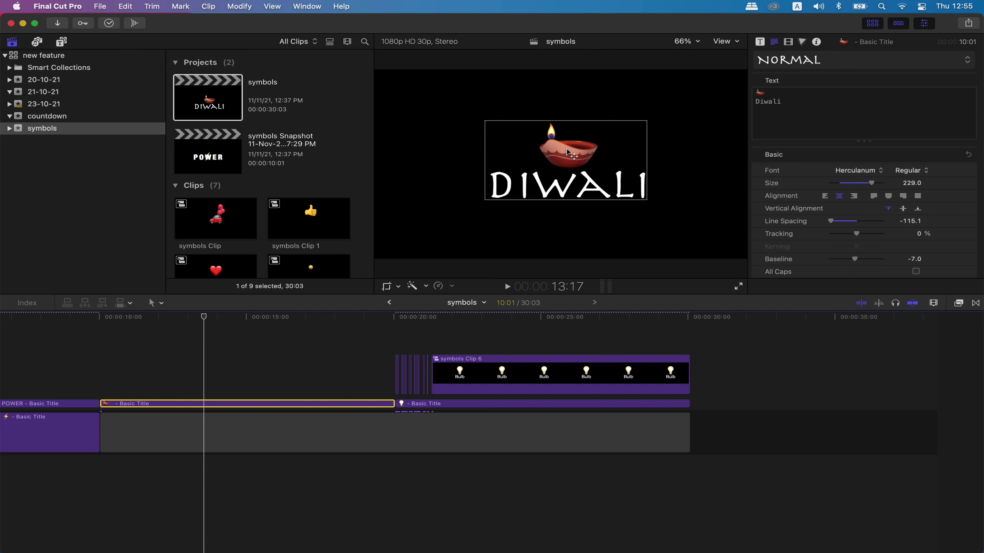
{"action": "key", "text": "ctrl+super+space"}
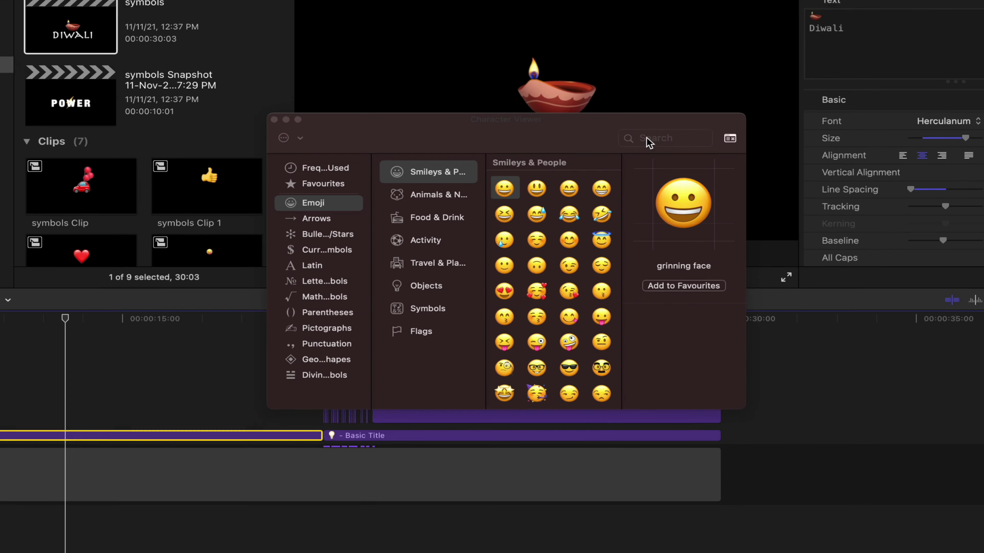
{"action": "type", "text": "diy"}
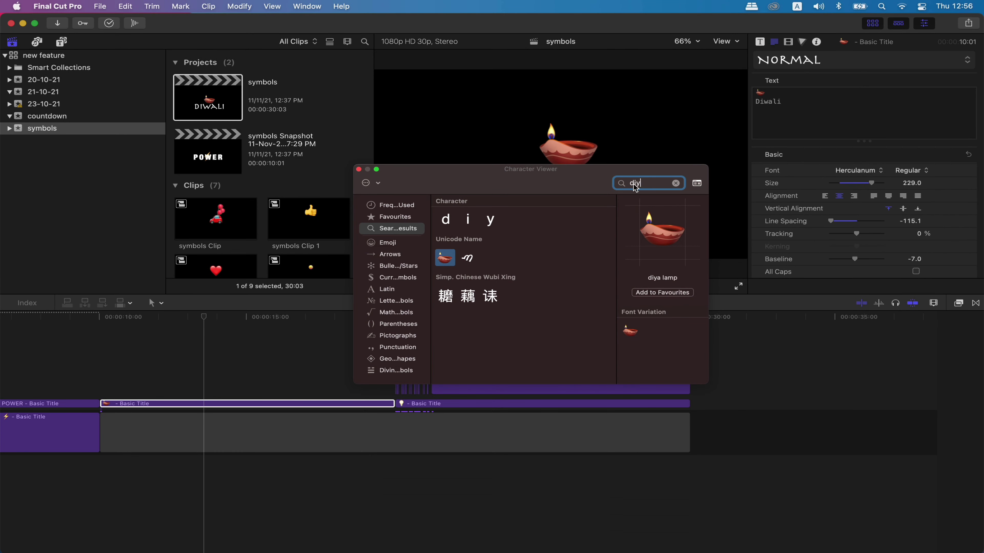
{"action": "left_click_drag", "start_coordinate": [594, 184], "coordinate": [596, 275]}
{"action": "left_click_drag", "start_coordinate": [368, 261], "coordinate": [33, 101]}
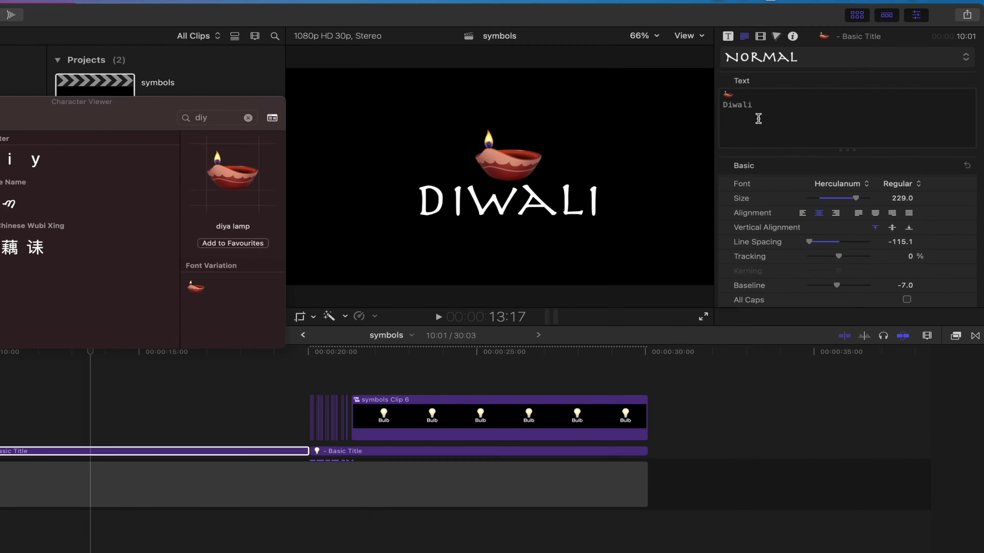
Enlarge the Diwali text to size 519, then move the playhead to the Bulb title near 20 seconds
{"action": "left_click_drag", "start_coordinate": [756, 103], "coordinate": [684, 105]}
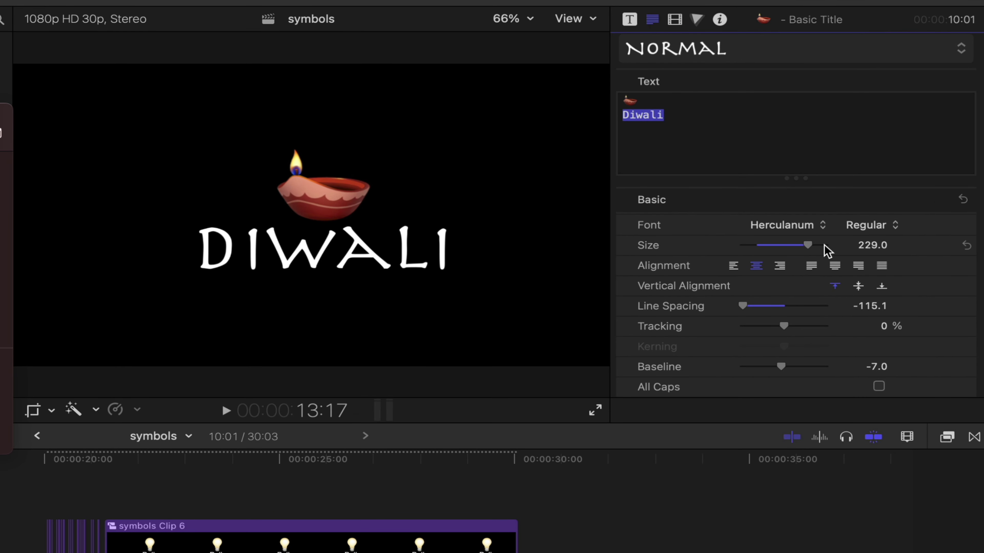
{"action": "mouse_move", "coordinate": [882, 252]}
{"action": "left_mouse_down"}
{"action": "mouse_move", "coordinate": [919, 252]}
{"action": "mouse_move", "coordinate": [870, 246]}
{"action": "left_mouse_up"}
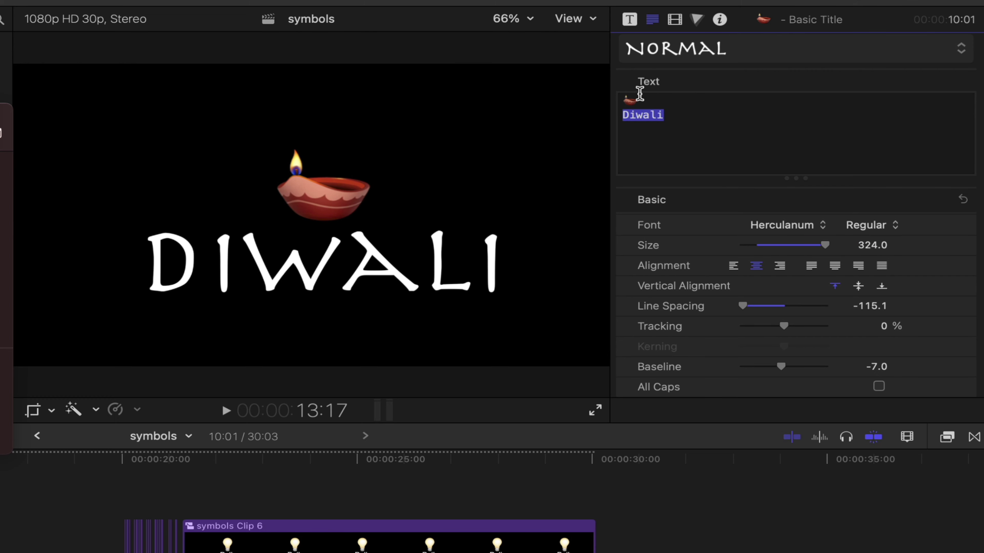
{"action": "left_click_drag", "start_coordinate": [639, 100], "coordinate": [620, 97]}
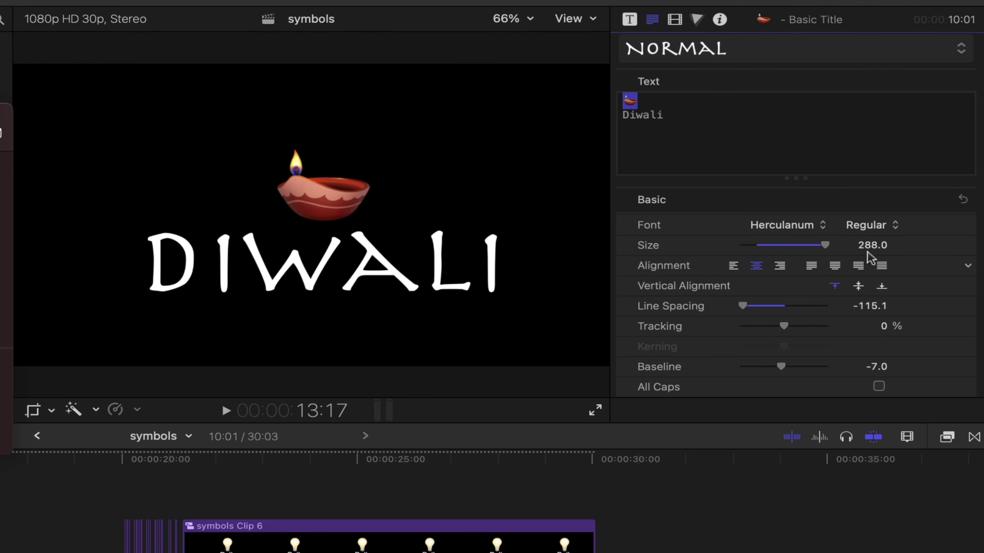
{"action": "left_click_drag", "start_coordinate": [868, 250], "coordinate": [957, 248]}
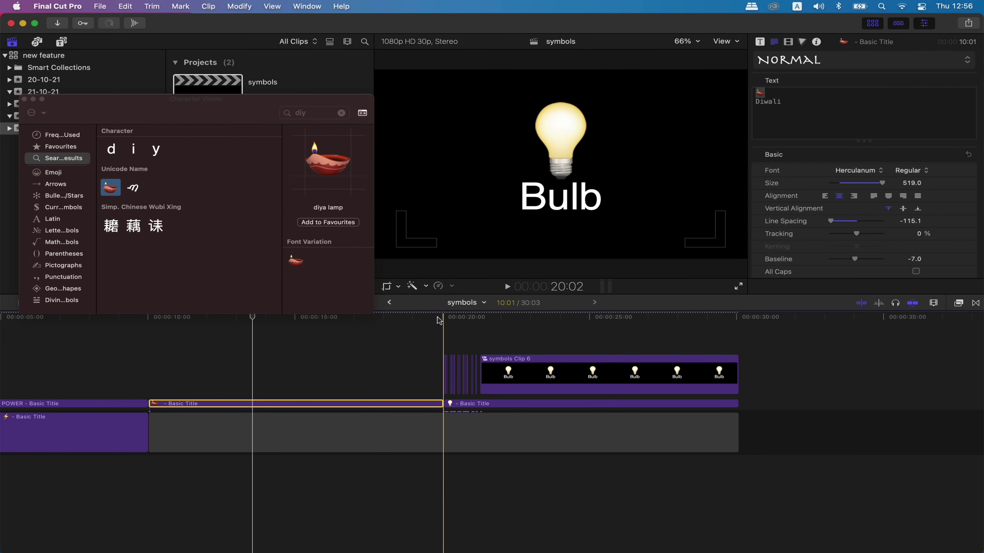
{"action": "left_click", "coordinate": [443, 318]}
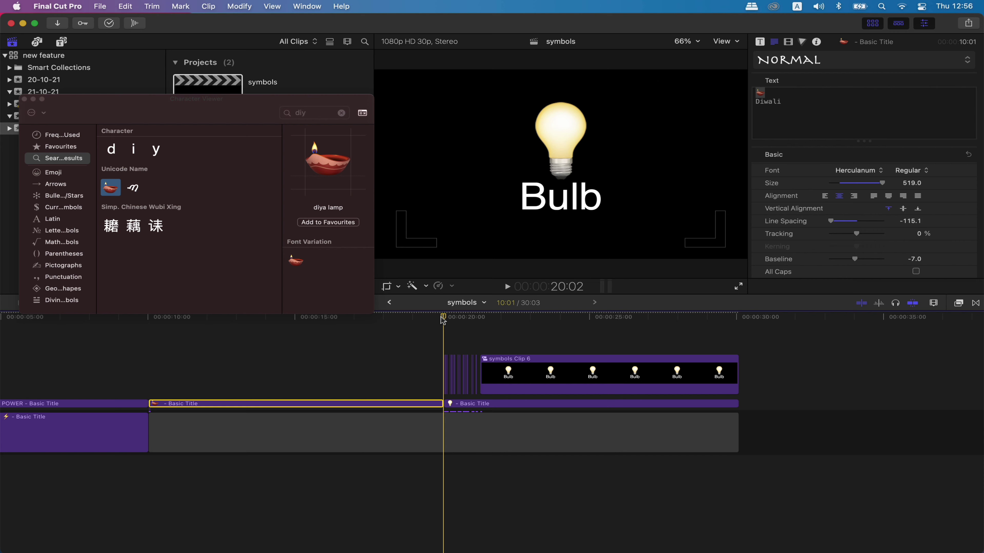
Play the Bulb title, zoom the timeline on its flicker, and inspect the Basic Title and Clip 6
{"action": "key", "text": "space"}
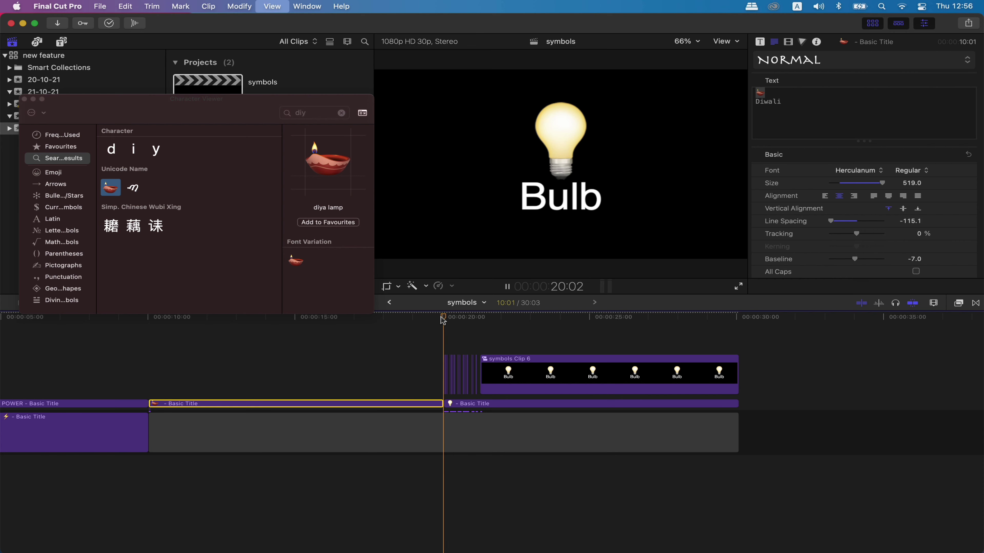
{"action": "key", "text": "space"}
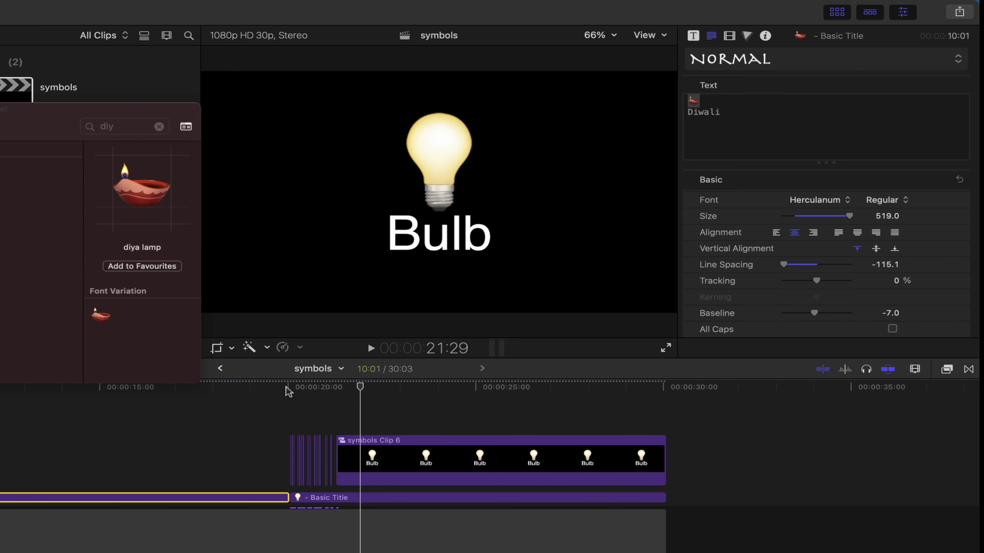
{"action": "key", "text": "super+equal"}
{"action": "key", "text": "super+equal"}
{"action": "key", "text": "super+equal"}
{"action": "left_click", "coordinate": [568, 500]}
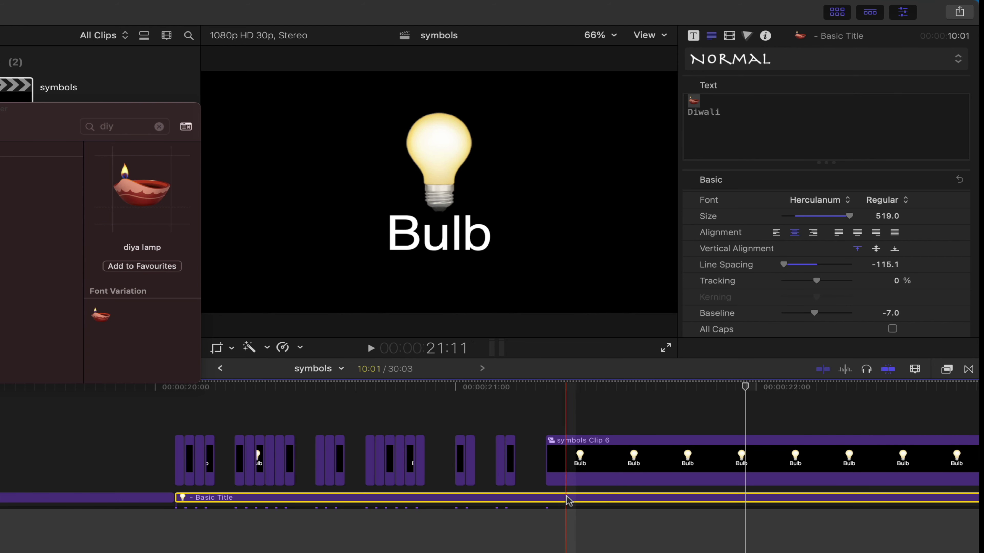
{"action": "left_click", "coordinate": [585, 461]}
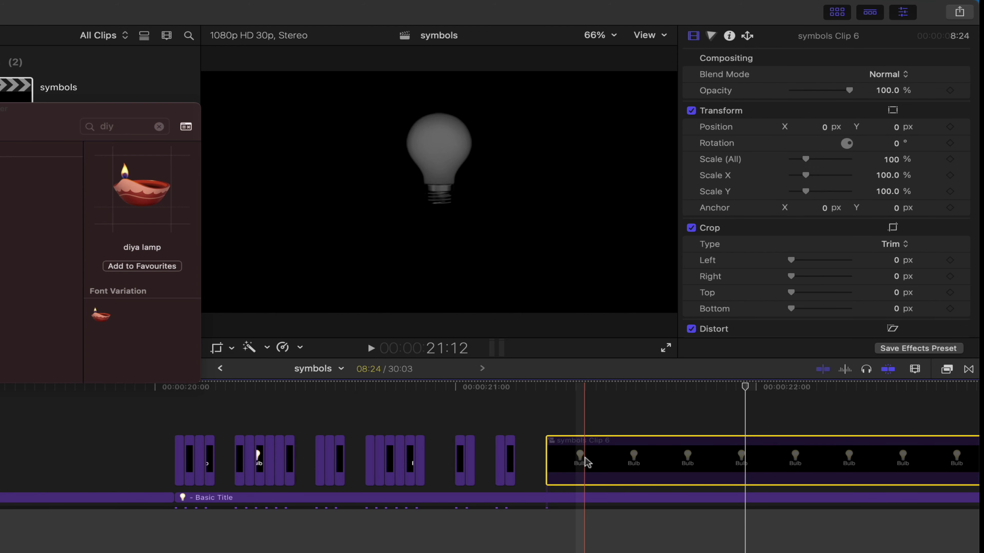
{"action": "left_click", "coordinate": [534, 500]}
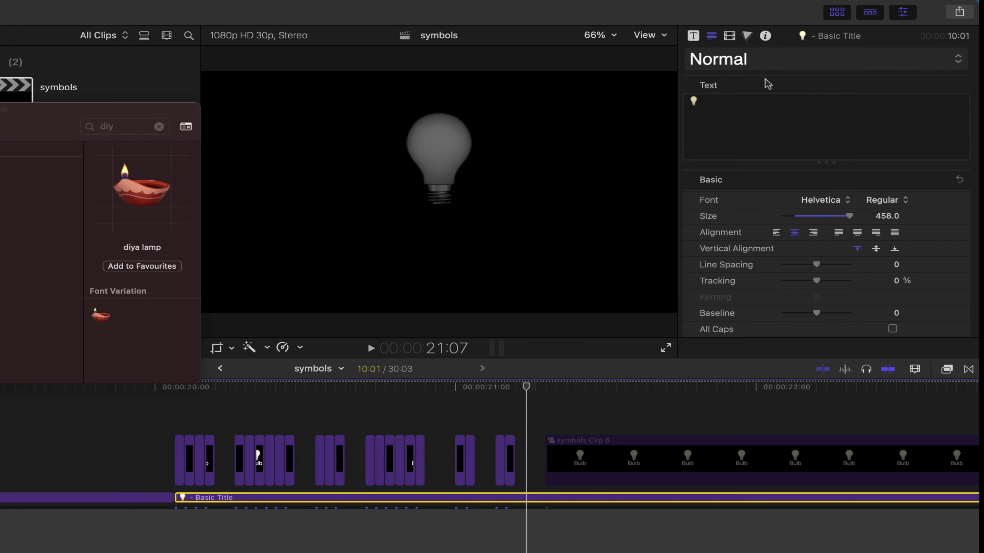
Add a Color Board to the bulb title and keep its global saturation at -100%
{"action": "left_click", "coordinate": [746, 35]}
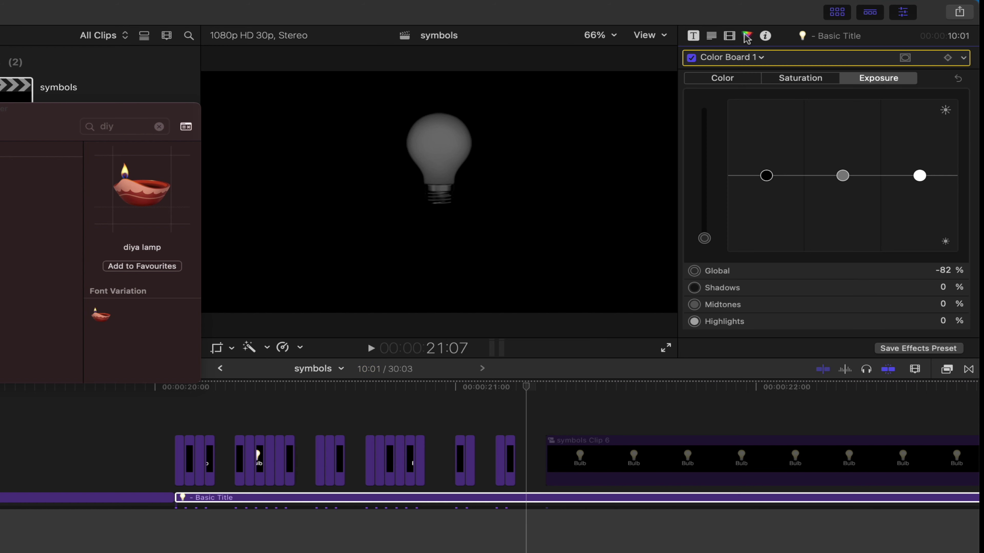
{"action": "left_click", "coordinate": [805, 82]}
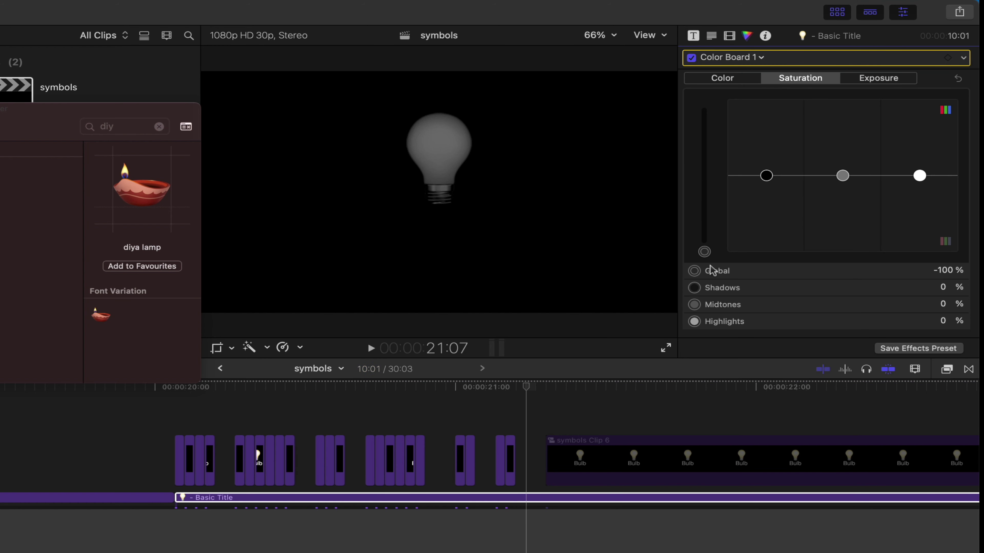
{"action": "left_click_drag", "start_coordinate": [704, 253], "coordinate": [709, 285]}
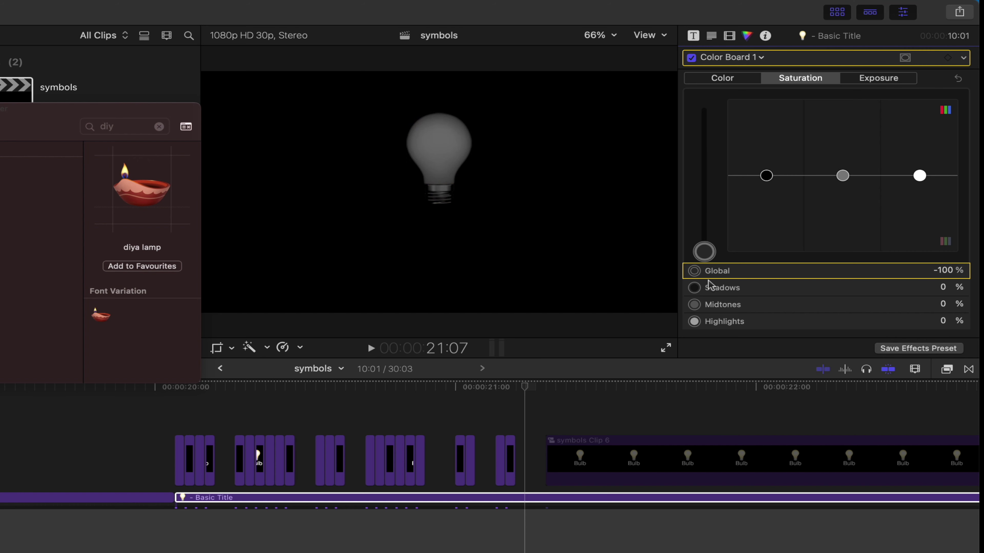
Set the bulb title's global exposure to -84%, then select symbols Clip 6
{"action": "left_click", "coordinate": [877, 78]}
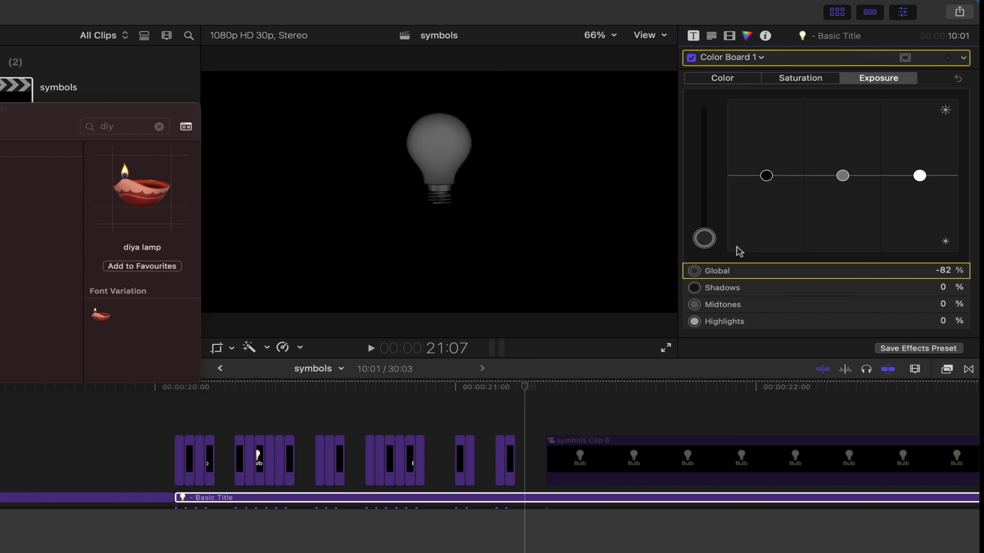
{"action": "left_click_drag", "start_coordinate": [704, 238], "coordinate": [711, 271]}
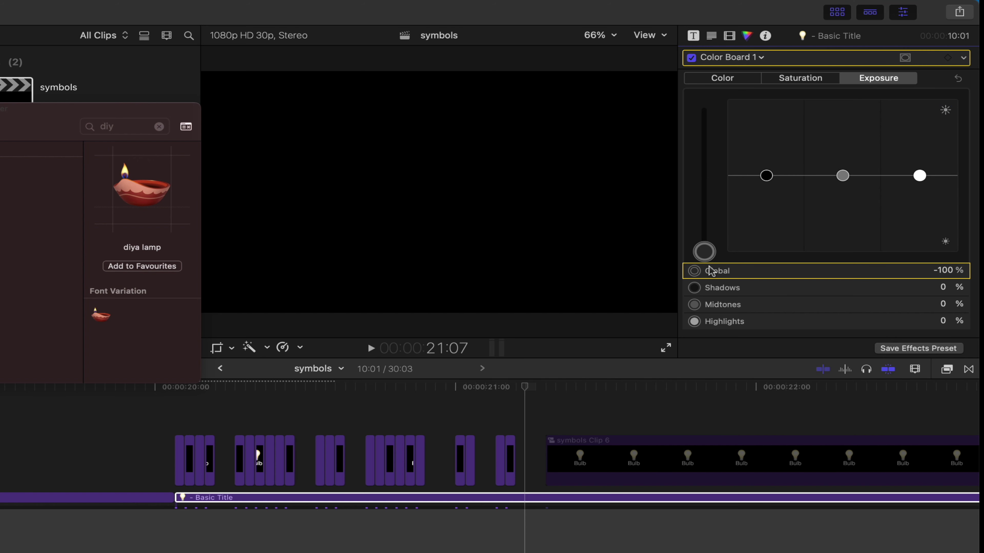
{"action": "left_click_drag", "start_coordinate": [708, 256], "coordinate": [707, 241]}
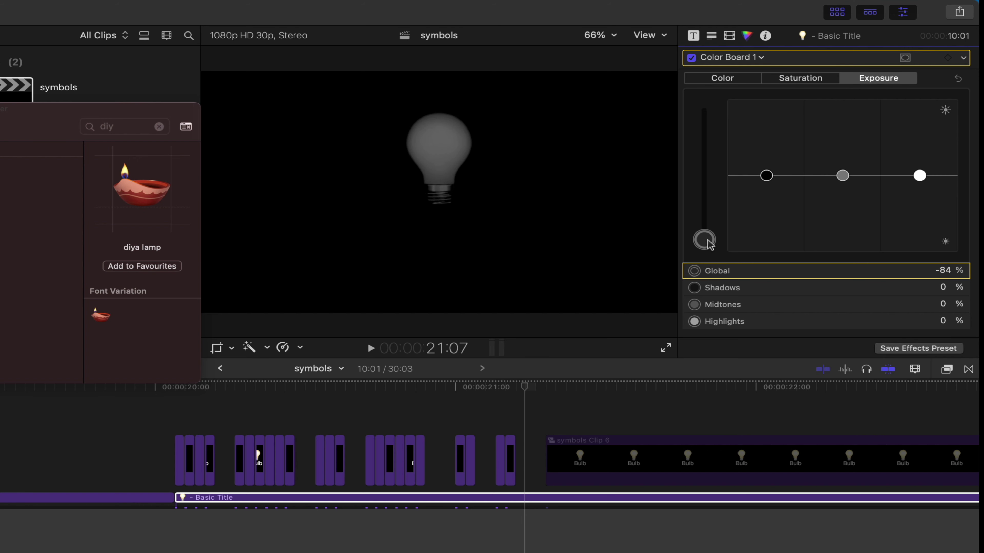
{"action": "left_click", "coordinate": [525, 500]}
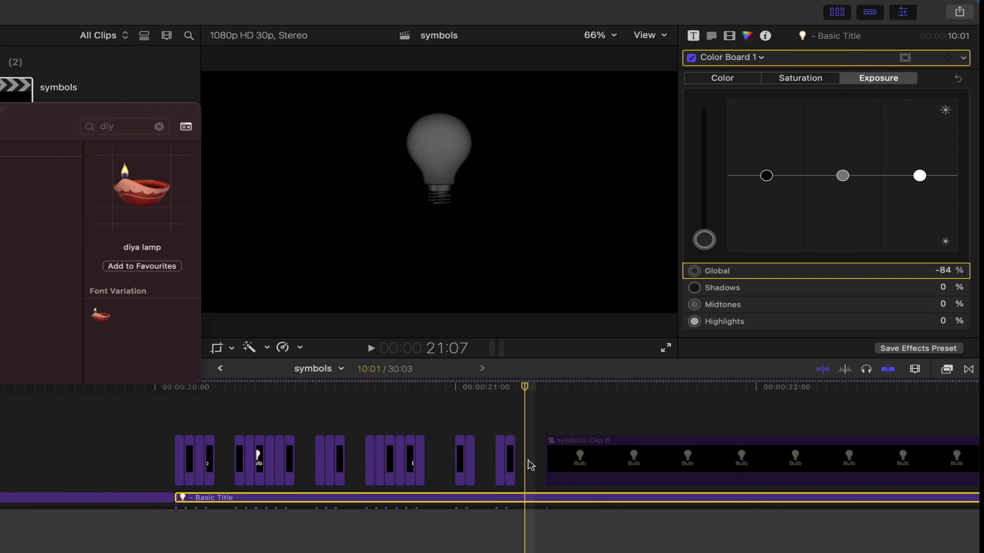
{"action": "left_click", "coordinate": [593, 457]}
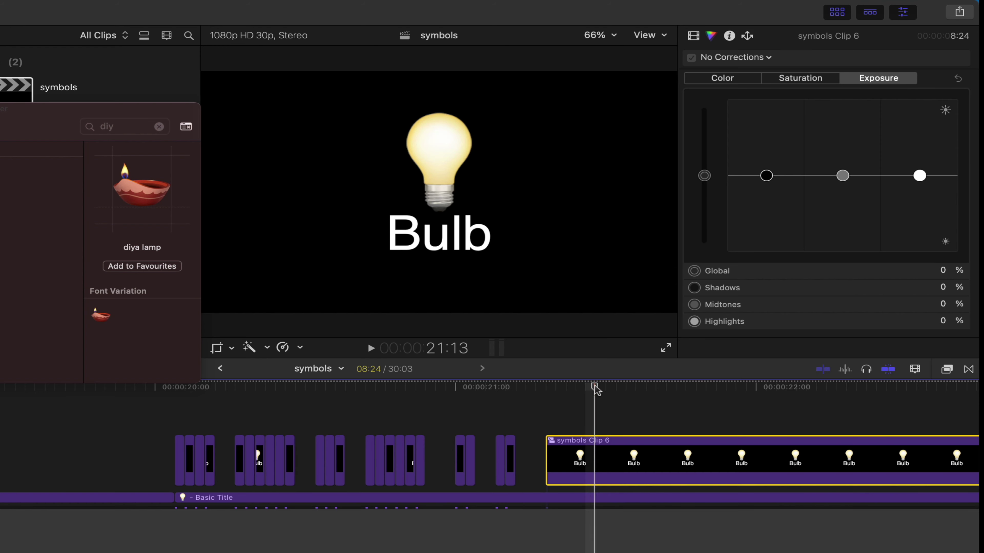
Check symbols Clip 6's saturation and exposure settings, then open its shortcut menu
{"action": "left_click", "coordinate": [806, 80]}
{"action": "left_click", "coordinate": [886, 79]}
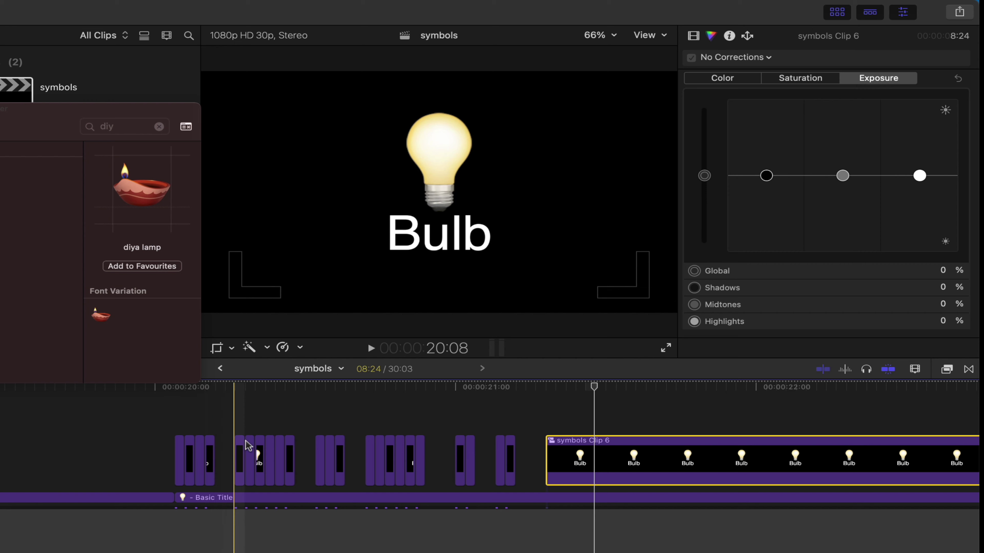
{"action": "right_click", "coordinate": [603, 457]}
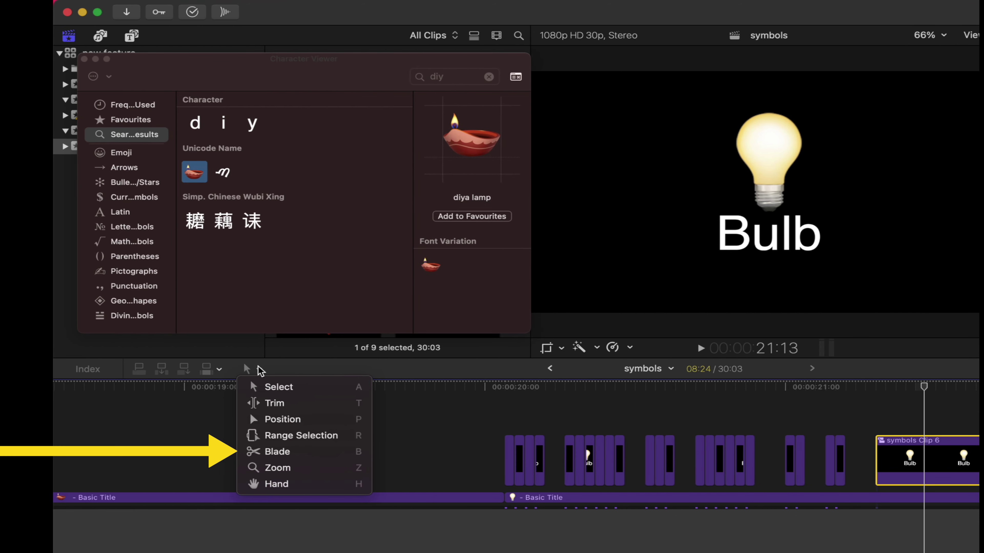
Blade symbols Clip 6 four times near its start, around 21 seconds
{"action": "left_click", "coordinate": [291, 453]}
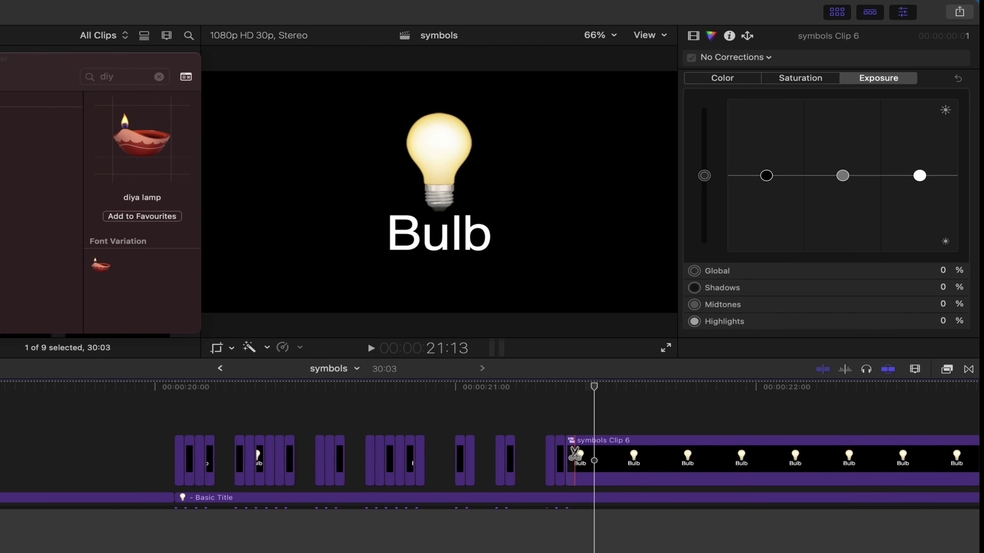
{"action": "left_click", "coordinate": [585, 454]}
{"action": "left_click", "coordinate": [609, 454]}
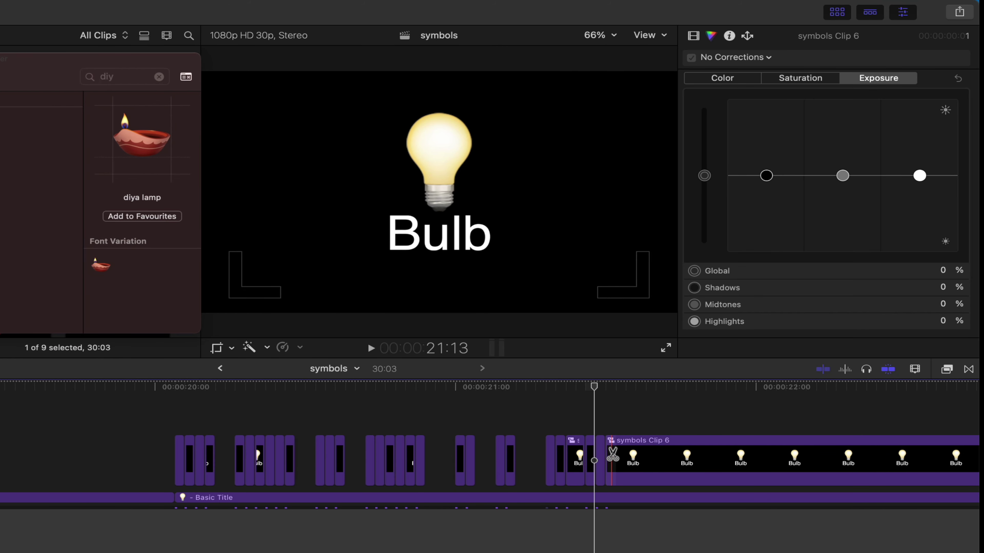
{"action": "left_click", "coordinate": [625, 454]}
{"action": "left_click", "coordinate": [645, 455]}
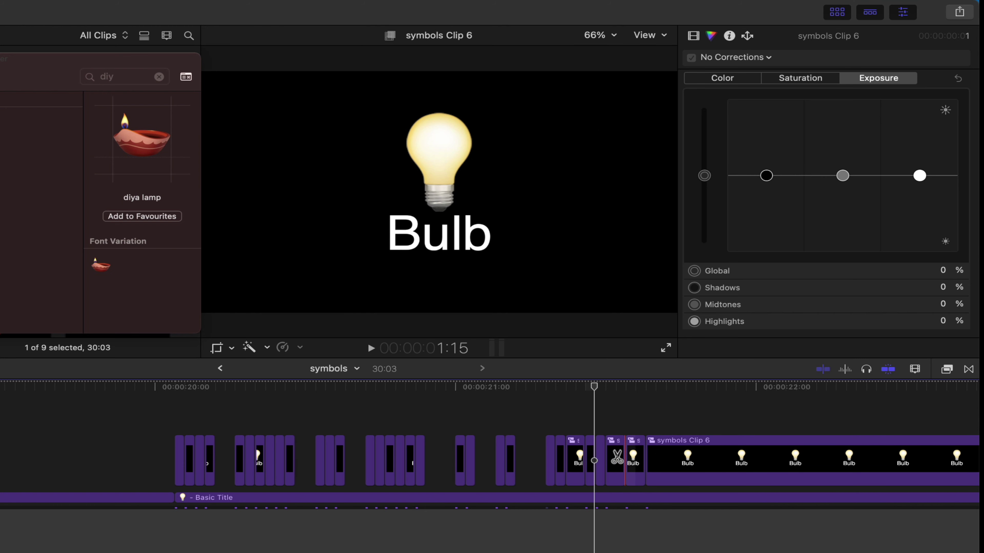
Delete three short bulb pieces so the dim bulb flickers through, then move the playhead forward
{"action": "key", "text": "a"}
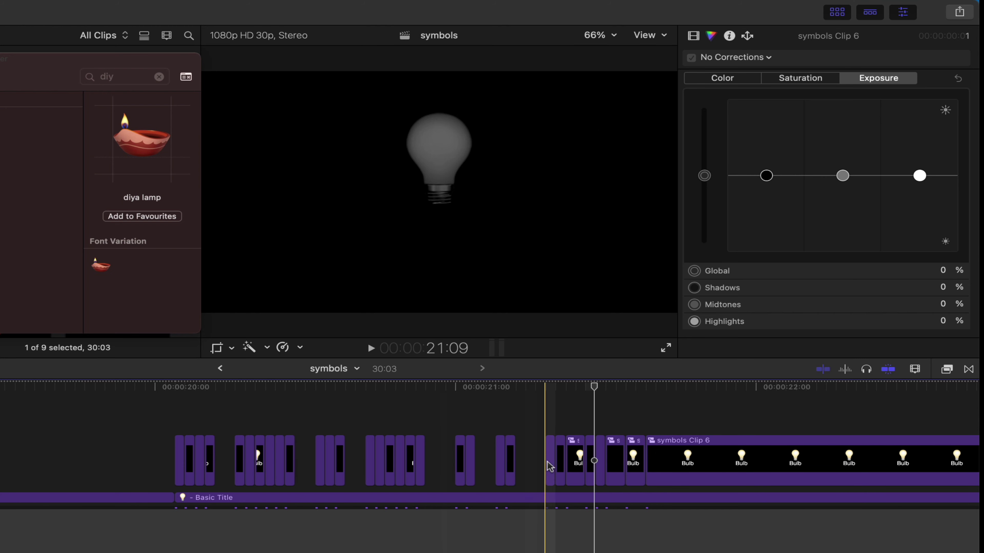
{"action": "left_click", "coordinate": [559, 467]}
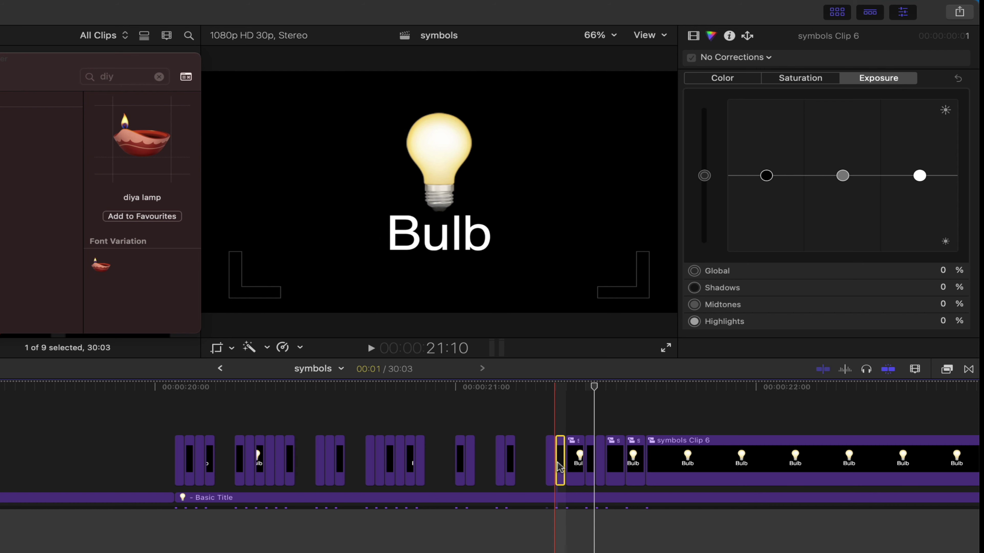
{"action": "left_click", "coordinate": [589, 465], "text": "super"}
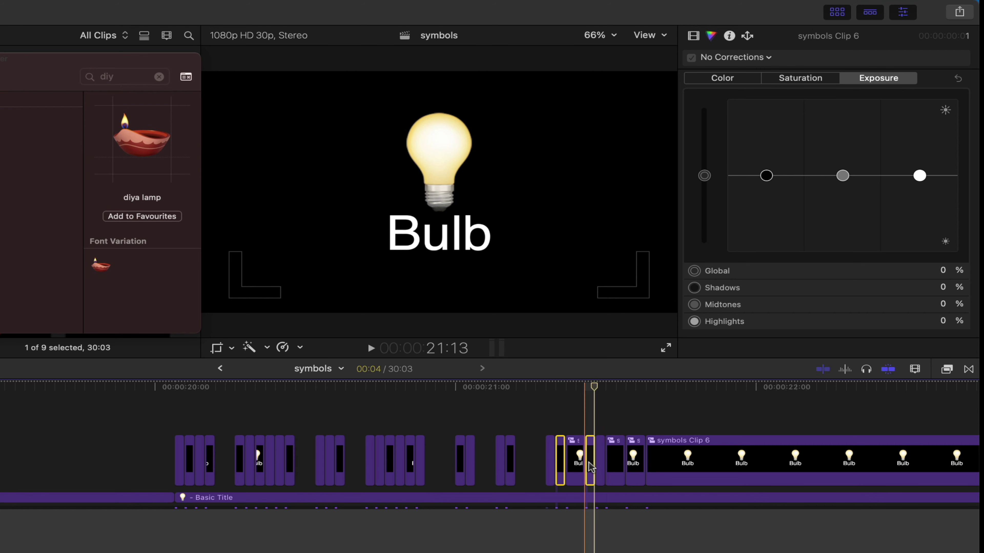
{"action": "left_click", "coordinate": [615, 465], "text": "super"}
{"action": "key", "text": "Delete"}
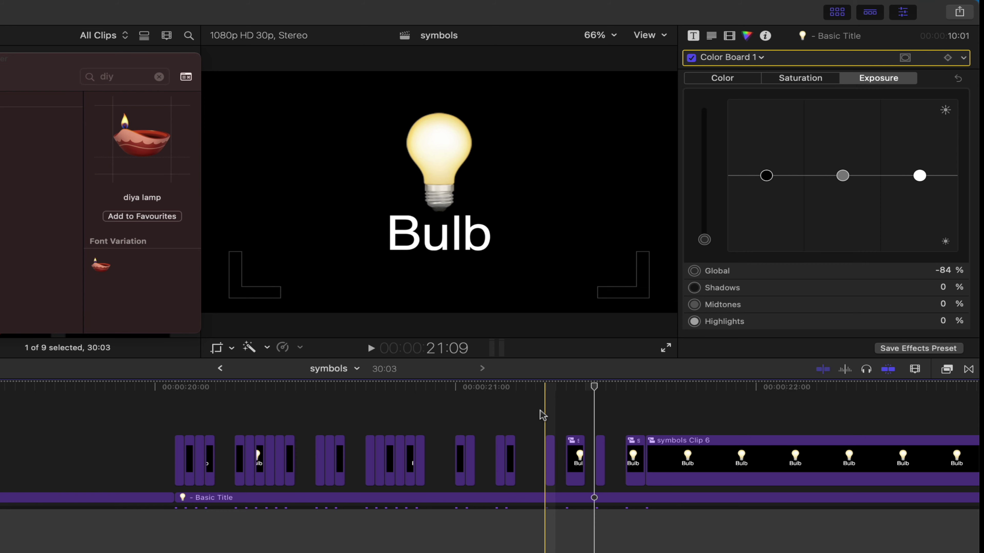
{"action": "key", "text": "space"}
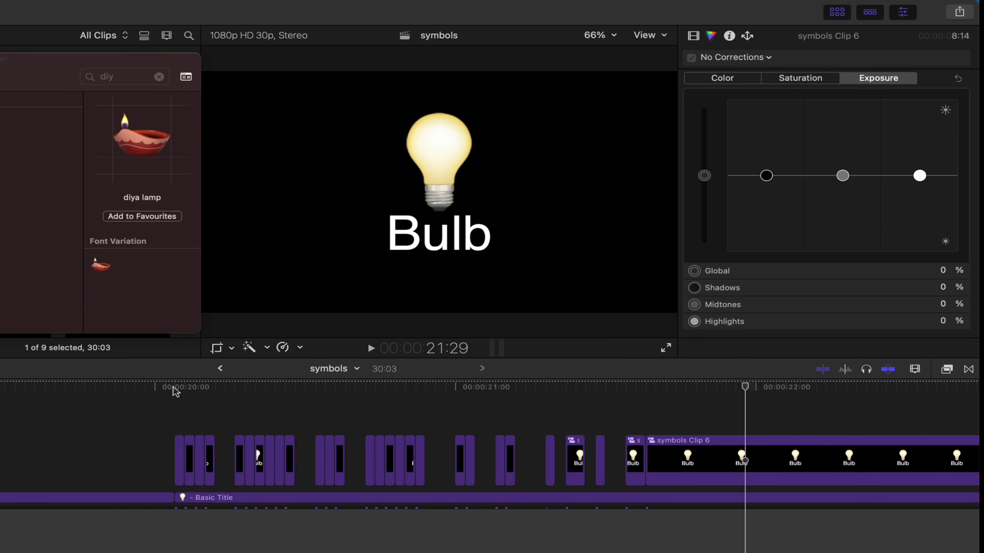